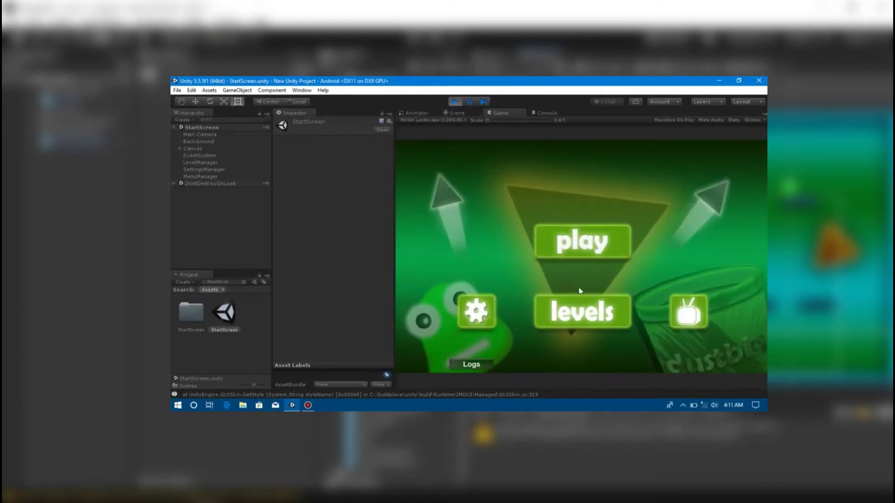
Open the levels from the running game's start screen and choose a level to reach the player selection screen.
click(576, 302)
click(644, 255)
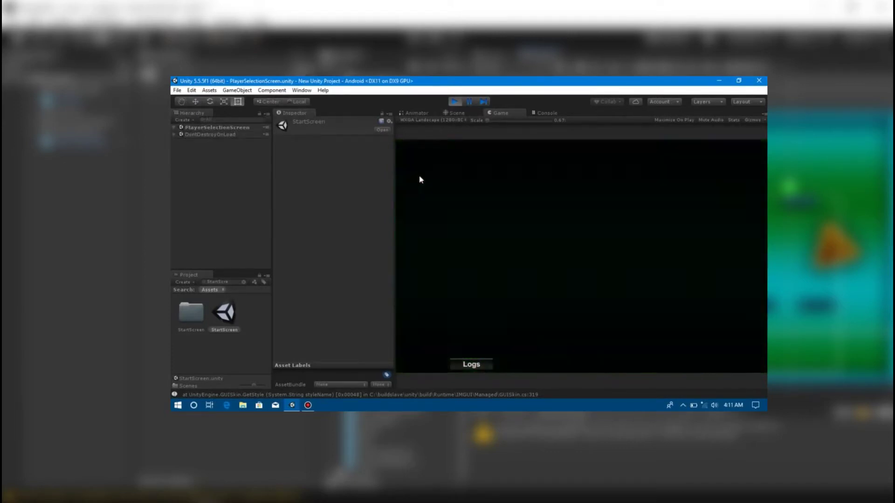
click(574, 263)
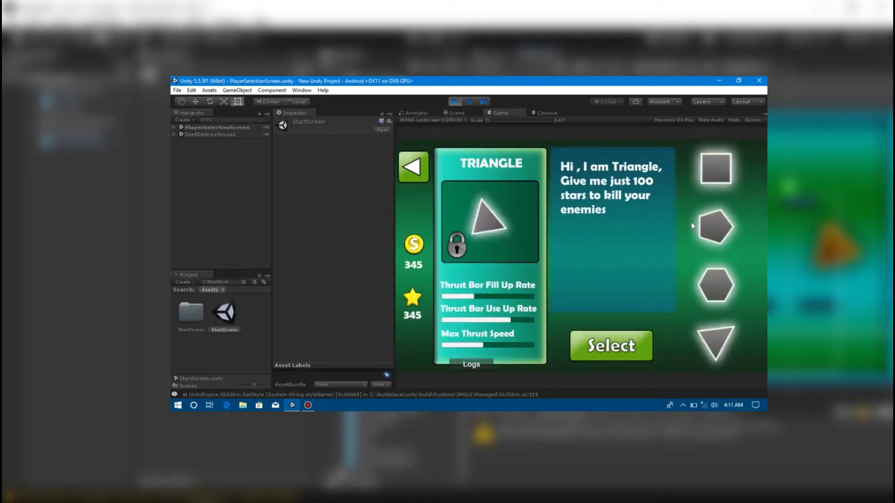
Preview the pentagon, hexagon and inverted triangle characters, and select the square as the player.
click(711, 227)
click(714, 295)
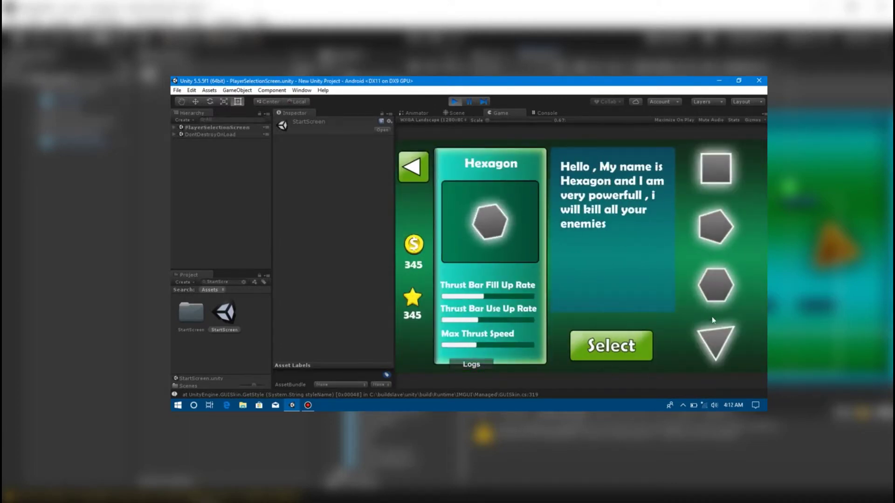
click(715, 338)
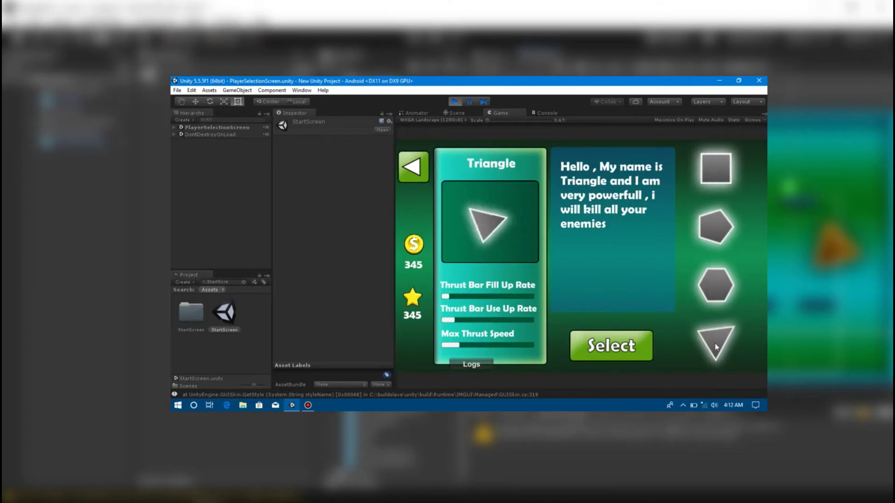
click(719, 186)
click(609, 348)
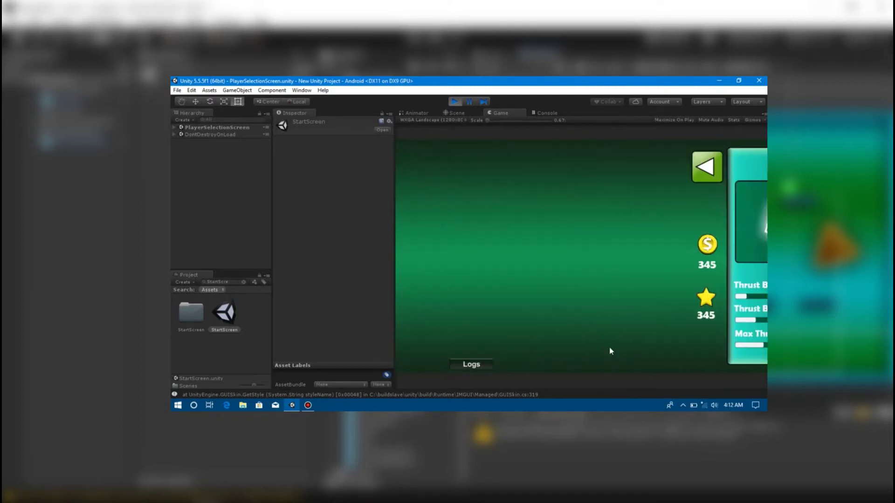
Play the loaded level briefly, steering and thrusting the square player around the platforms.
click(592, 263)
key(Right)
key(Left)
key(Right)
key(Up)
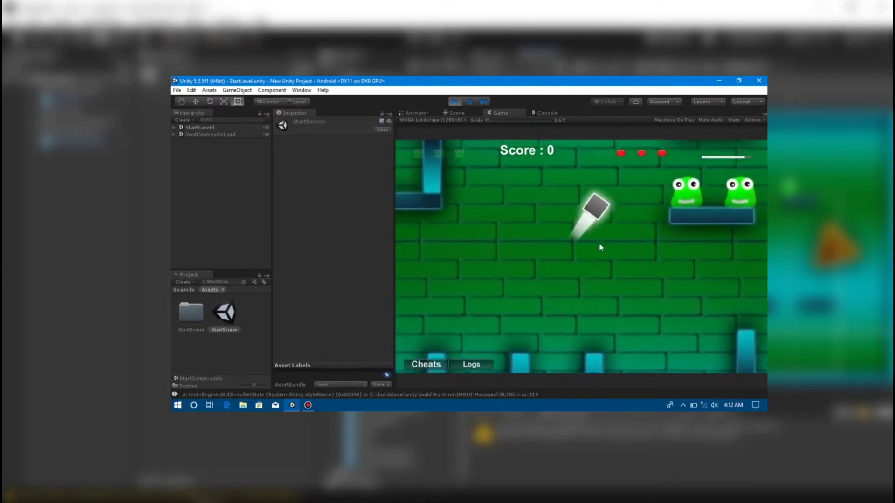
key(a)
key(d)
click(659, 246)
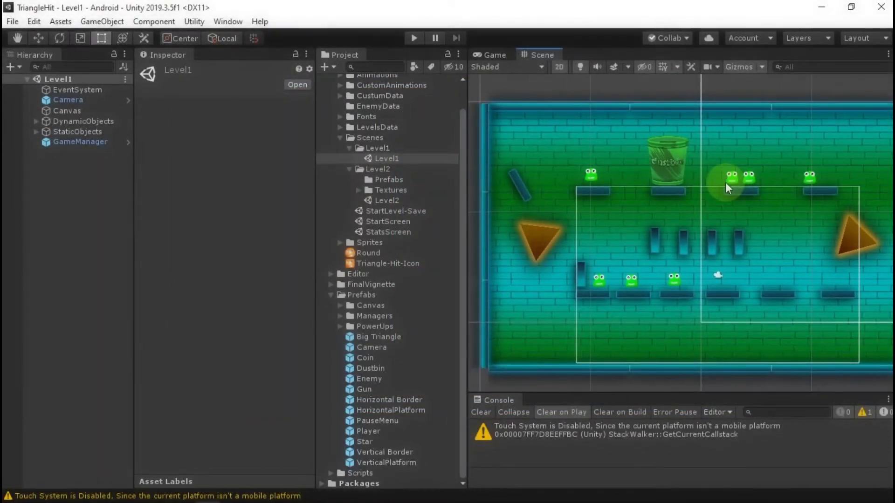
Switch to Visual Studio and expand the Bindable, Enemy, Game and Gun script folders in the TriangleHit solution.
key(alt+Tab)
key(alt+Tab)
key(ctrl+alt+l)
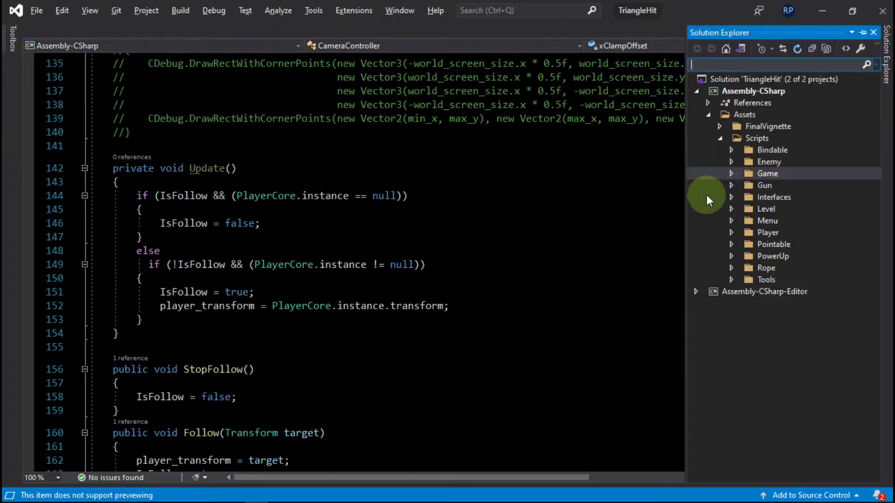
click(731, 149)
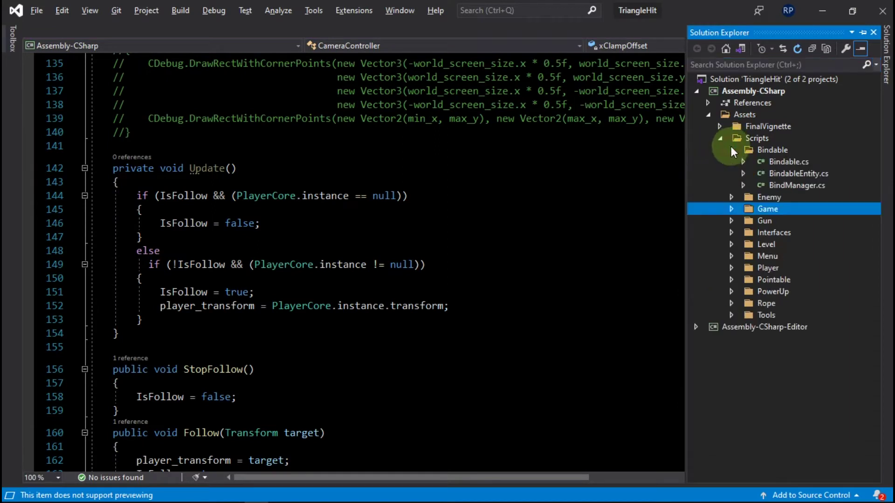
click(732, 197)
click(731, 268)
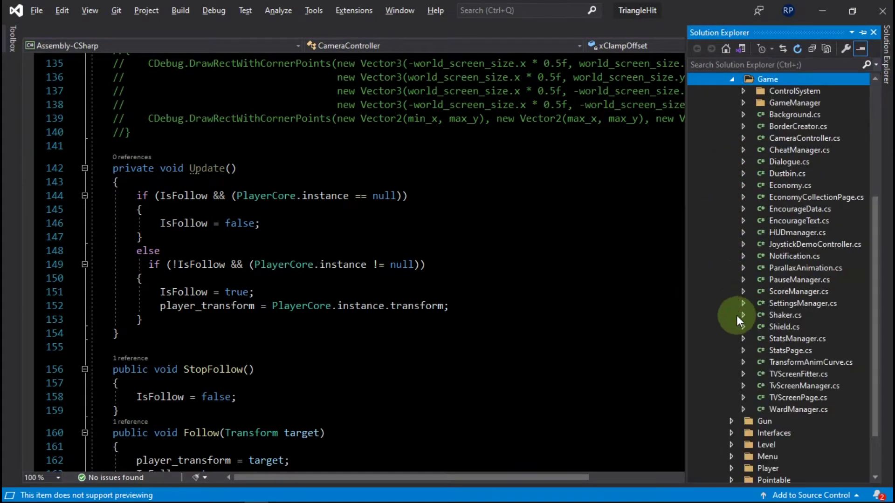
click(731, 363)
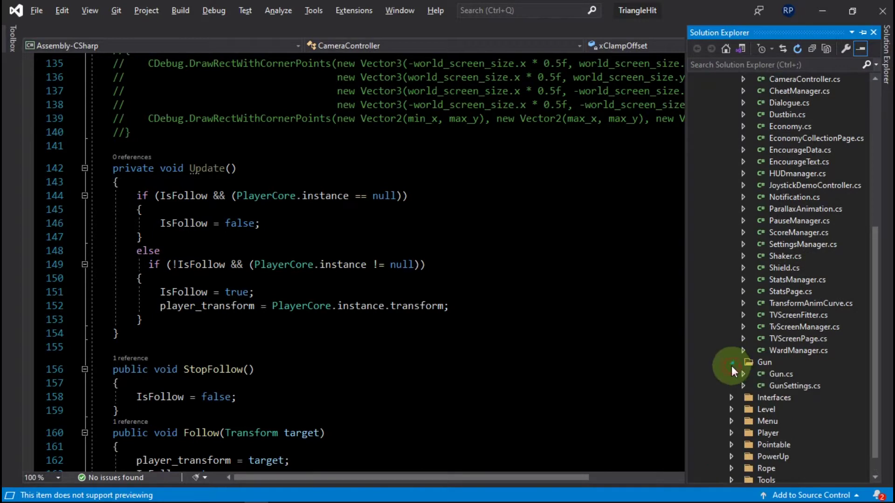
Expand the Interfaces, Level, Menu, Player, Pointable, PowerUp and Rope script folders to show their scripts.
click(730, 376)
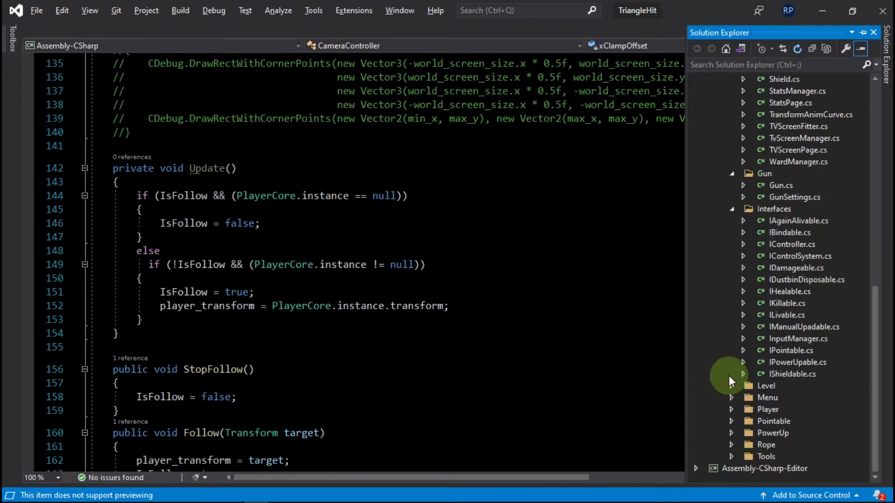
click(731, 386)
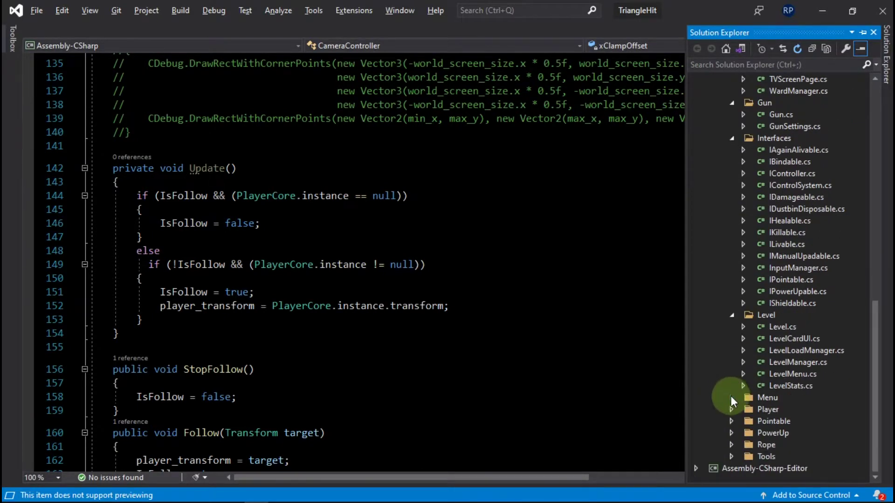
click(731, 397)
click(731, 410)
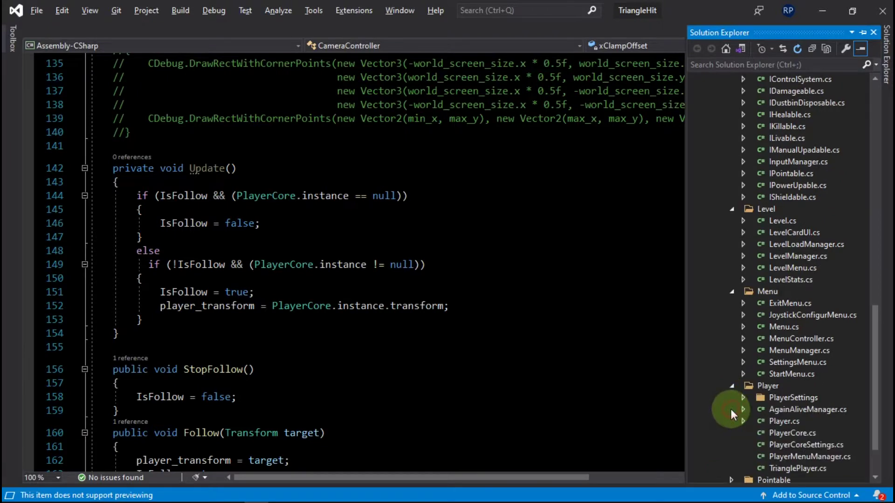
click(727, 421)
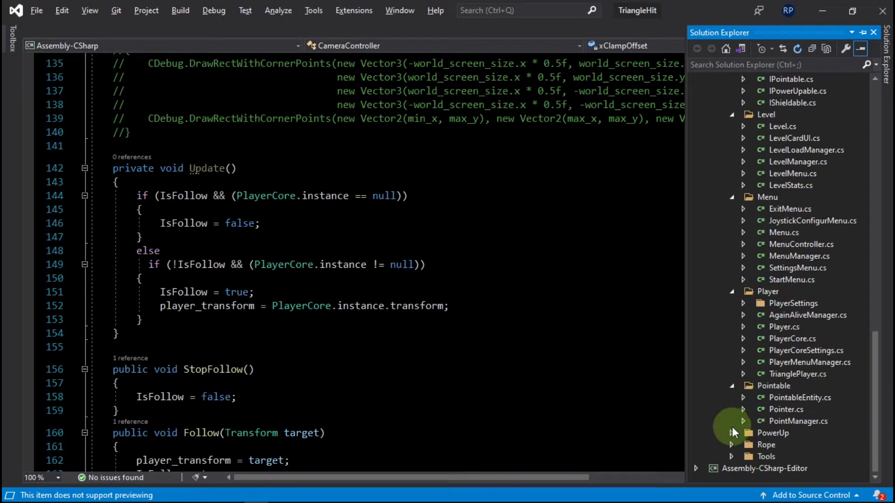
click(730, 432)
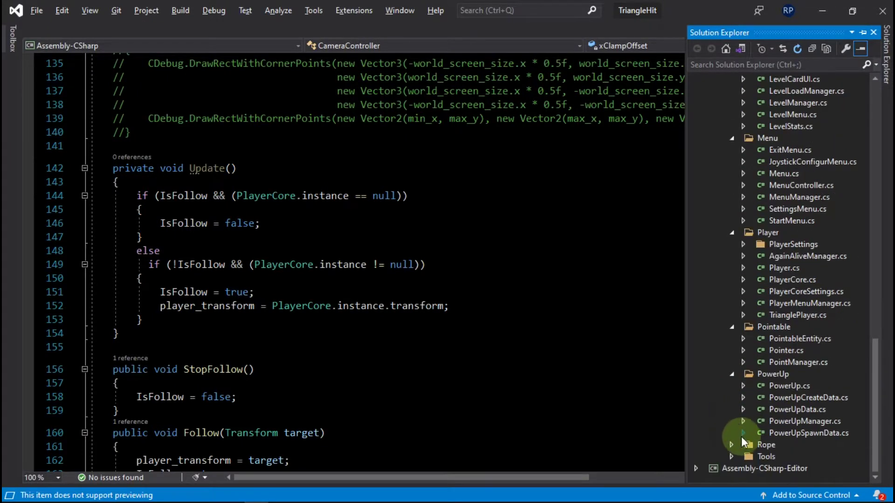
click(733, 444)
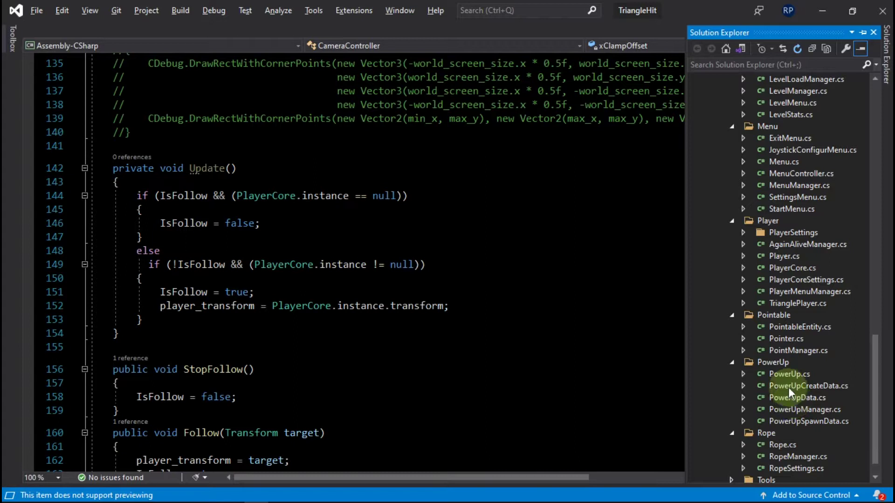
Collapse the PowerUp script folder and expand the Tools folder below Rope.
scroll(787, 387, down, 1)
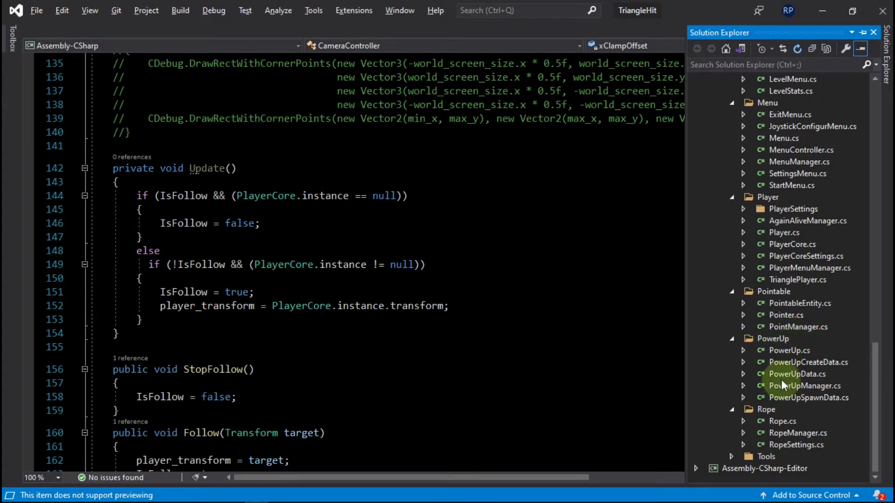
double_click(784, 342)
click(764, 411)
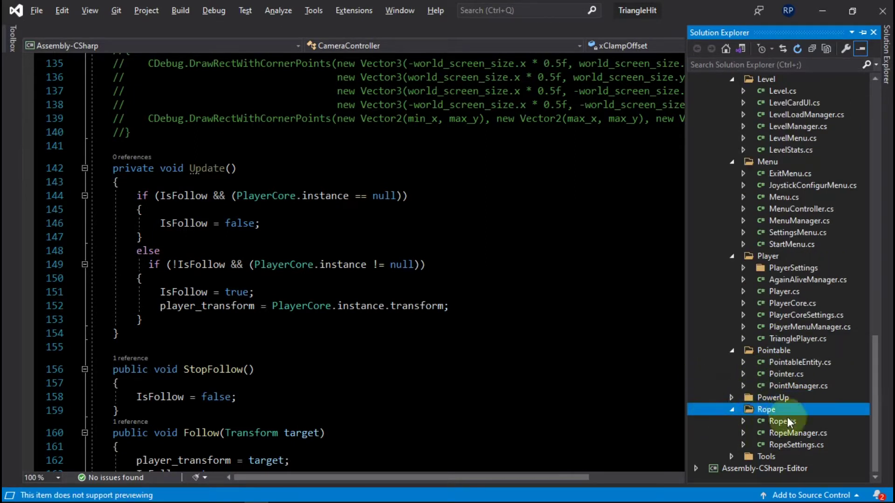
key(Down)
key(Down)
key(Down)
key(Down)
key(Right)
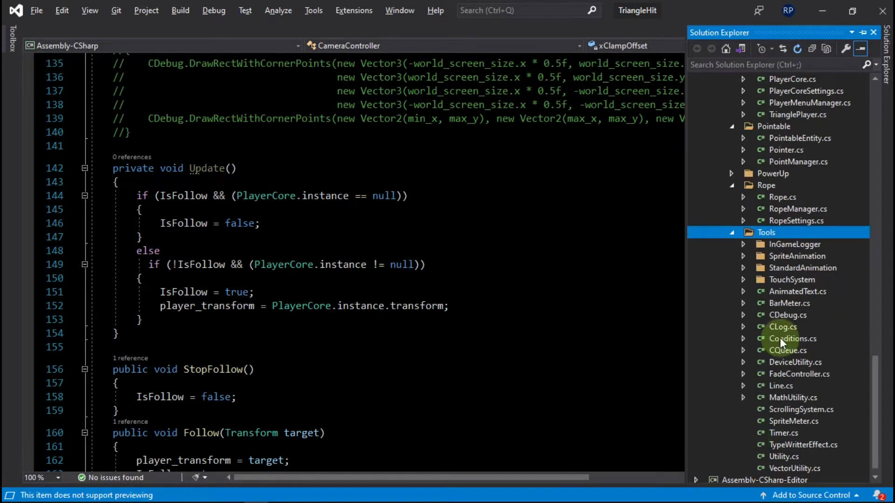
Inspect the contents of the TouchSystem and StandardAnimation folders under Tools, collapsing each one after viewing.
click(792, 281)
key(Right)
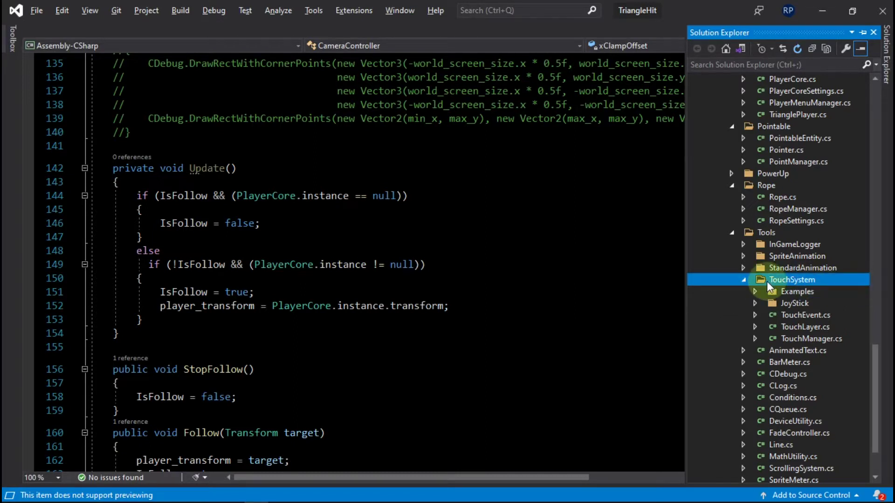
click(743, 280)
click(743, 268)
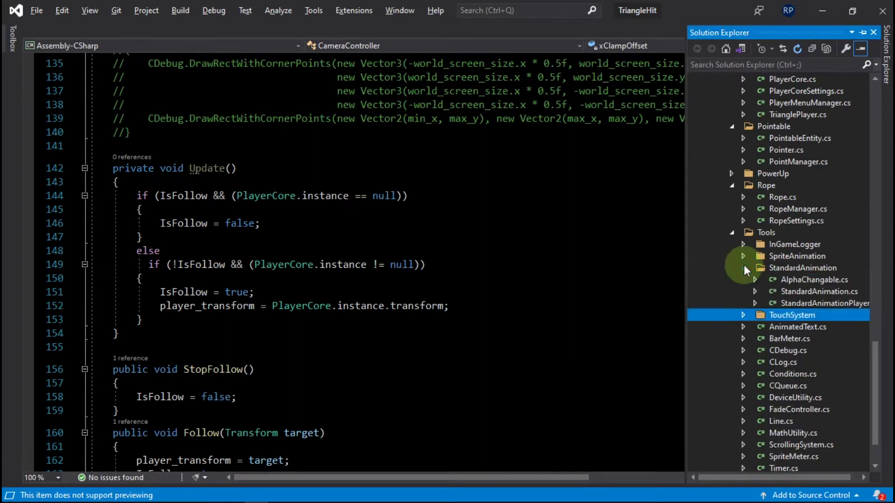
click(782, 269)
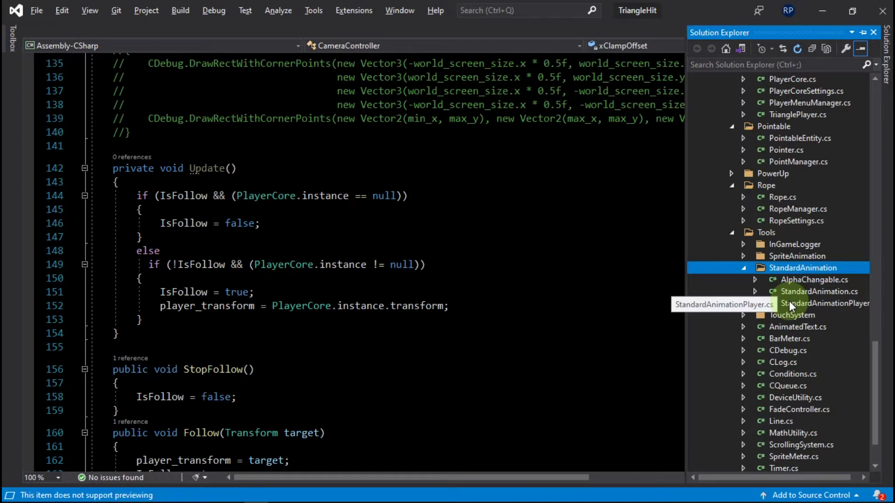
click(745, 269)
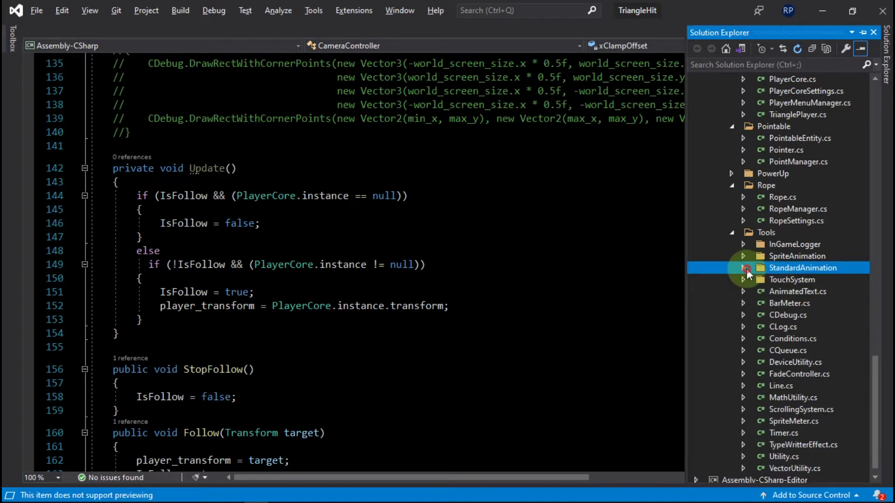
Expand the SpriteAnimation folder under Tools and open CAnimation.cs to view its ScriptableObject class.
click(783, 257)
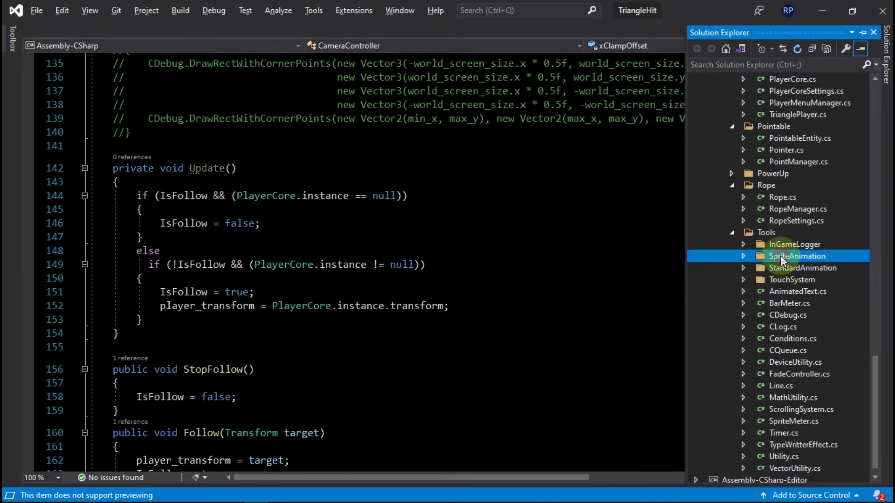
click(744, 257)
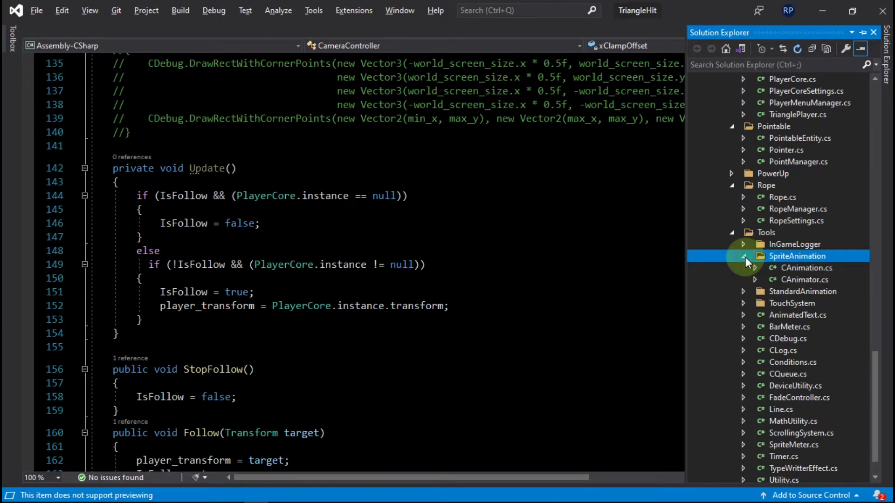
double_click(781, 267)
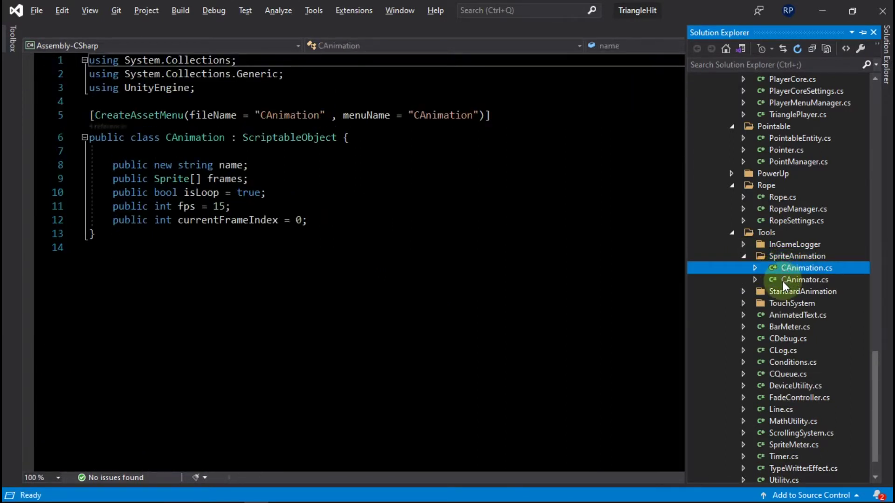
Open CAnimator.cs and examine its animation methods, serialized settings and private playback fields.
double_click(782, 279)
click(292, 275)
scroll(315, 275, down, 17)
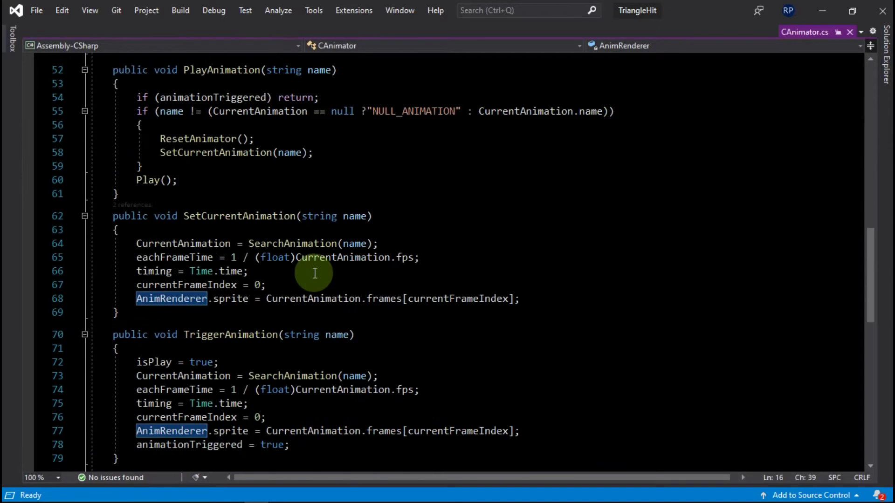
scroll(315, 274, down, 5)
click(376, 340)
scroll(375, 339, down, 3)
scroll(372, 337, up, 20)
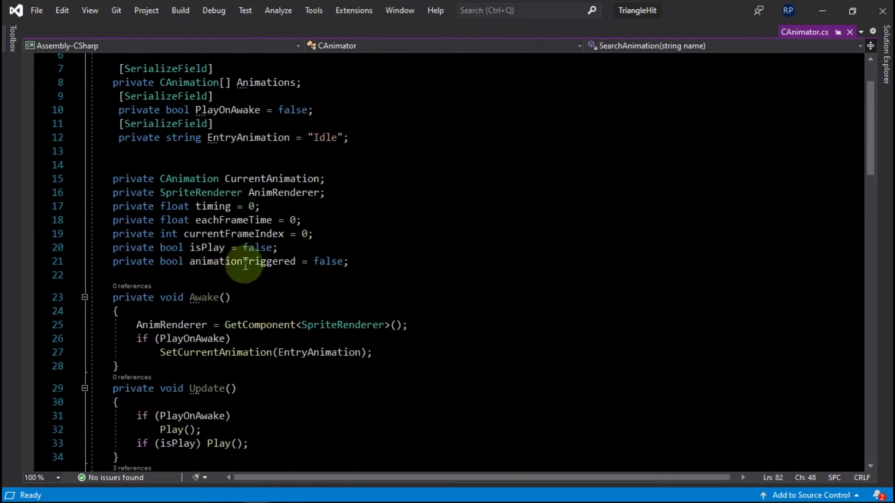
click(297, 233)
click(370, 190)
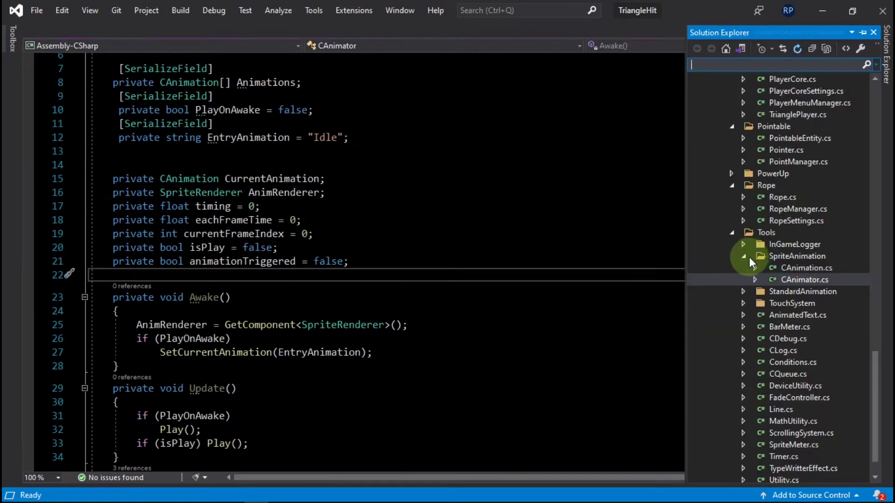
Collapse the SpriteAnimation folder and expand the InGameLogger folder to show its scripts.
click(744, 256)
click(744, 246)
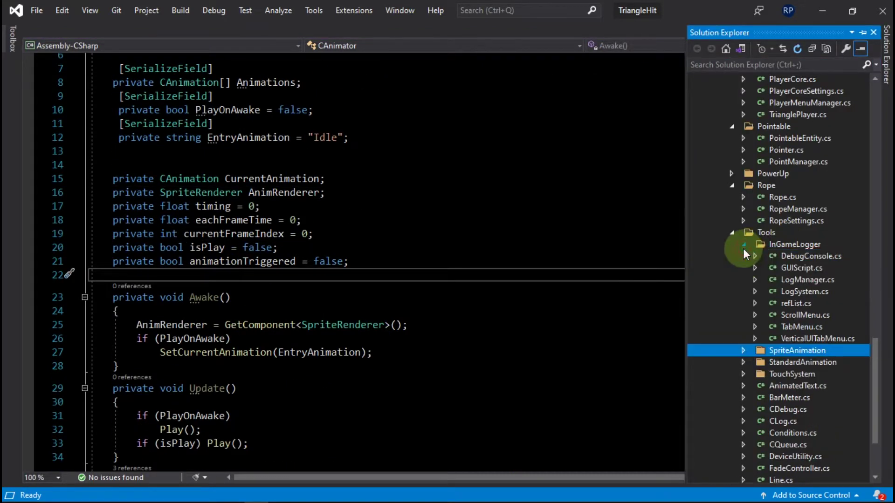
click(774, 246)
Switch to Unity, run Level1 in play mode, and open the GamePlay category of the in-game logs.
key(alt+Tab)
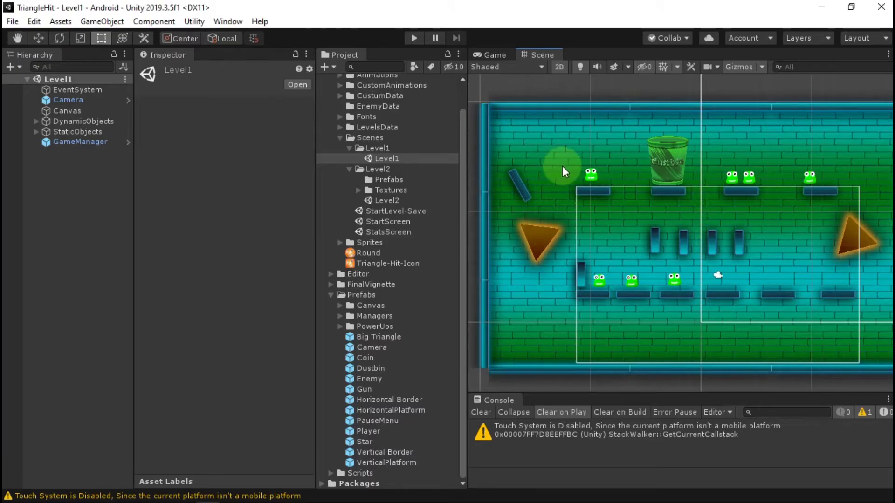
key(ctrl+p)
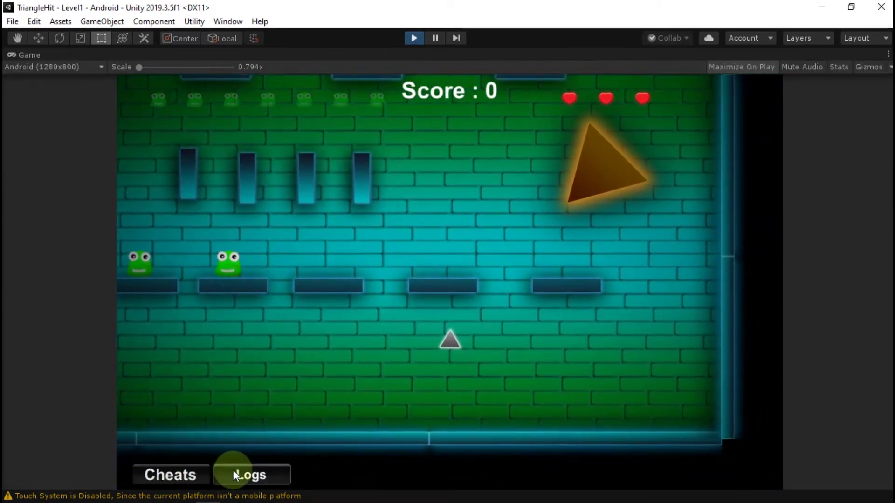
click(245, 471)
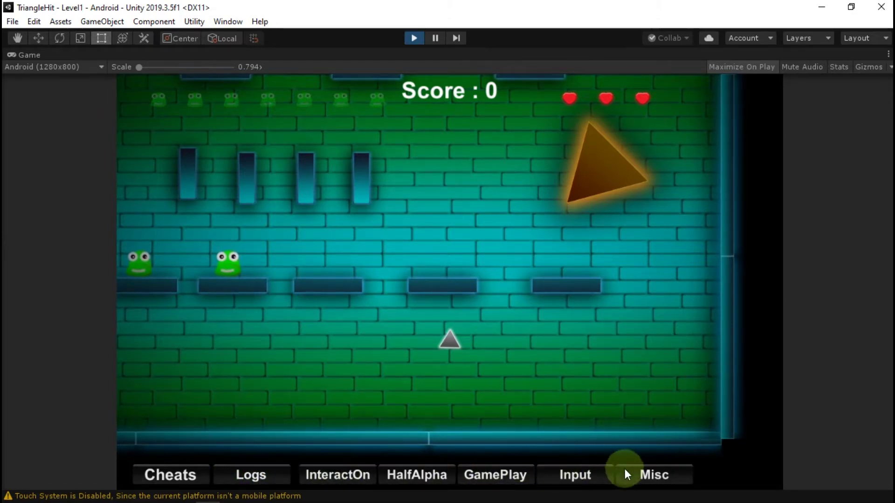
click(506, 473)
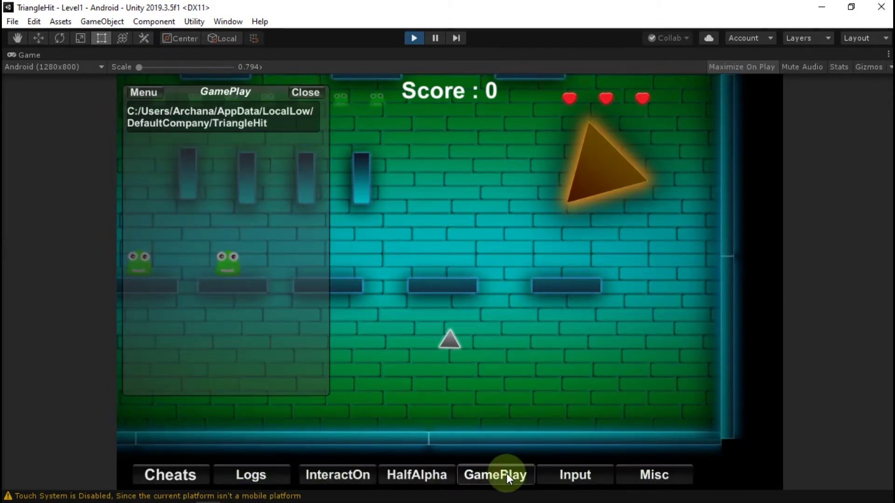
Open the Input and Misc log windows beside the GamePlay one in the running game.
click(572, 474)
click(655, 472)
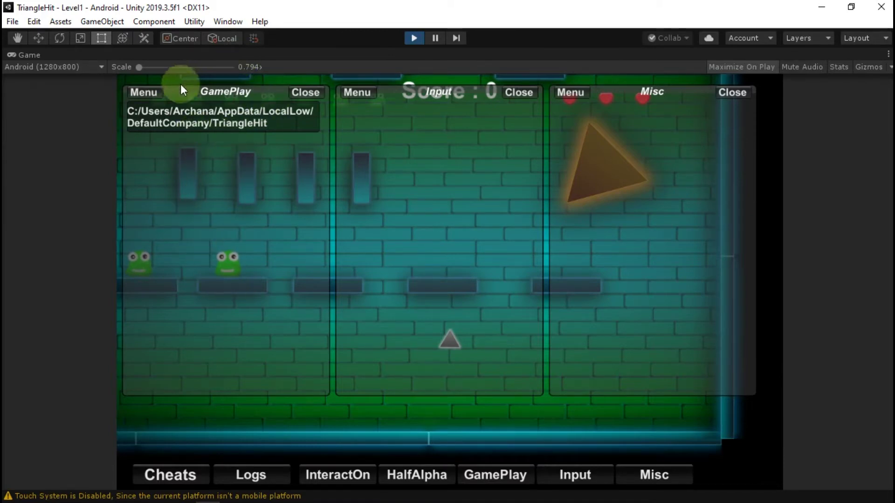
click(143, 111)
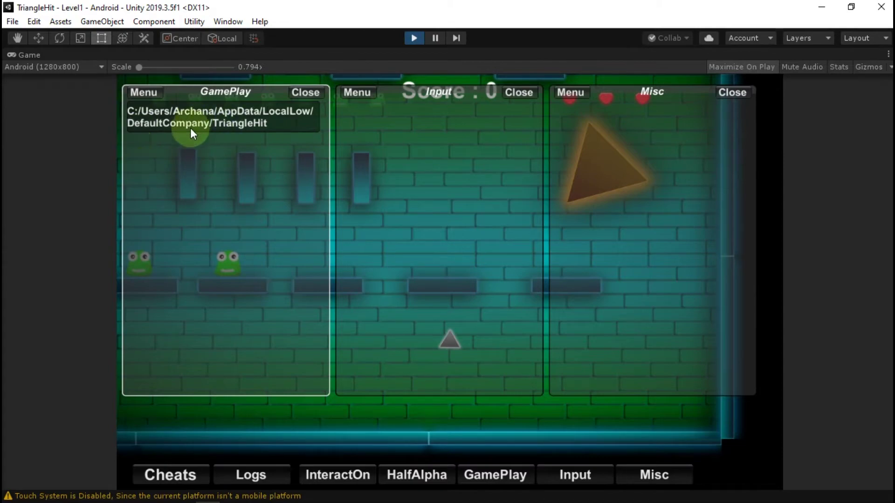
Stop play mode, switch to Visual Studio, and find and open Player.cs in the solution.
key(ctrl+p)
key(alt+Tab)
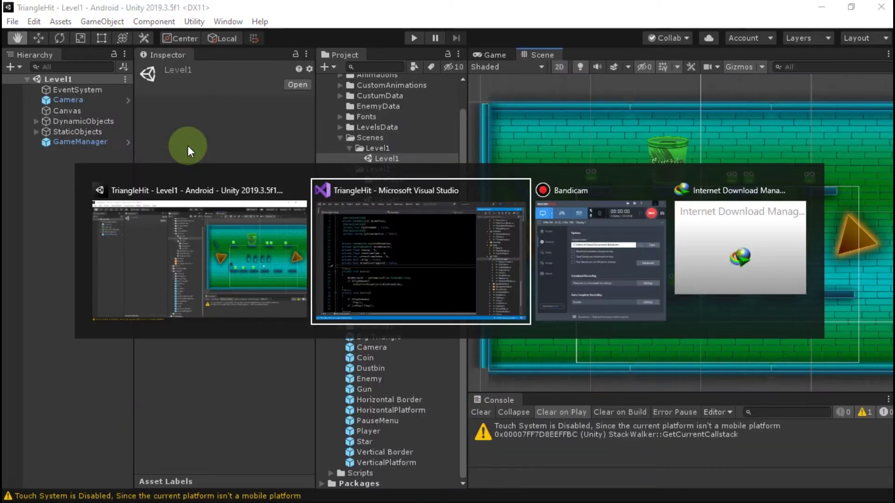
key(ctrl+semicolon)
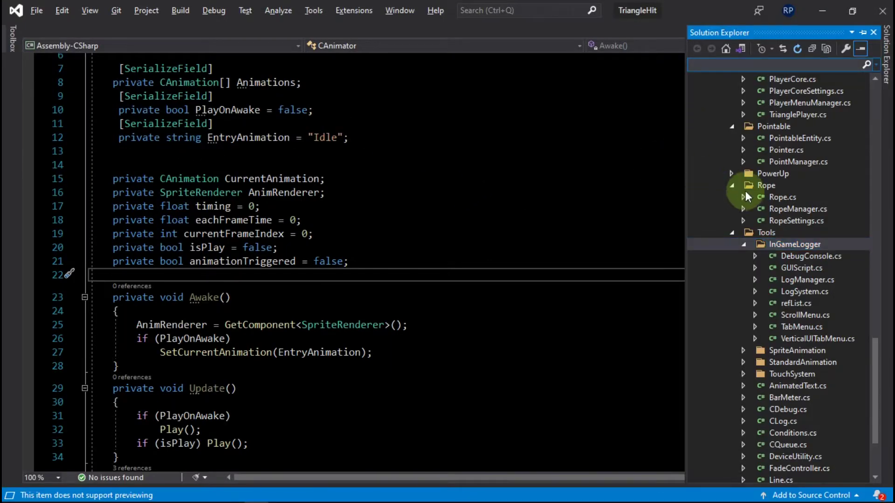
text(Pl)
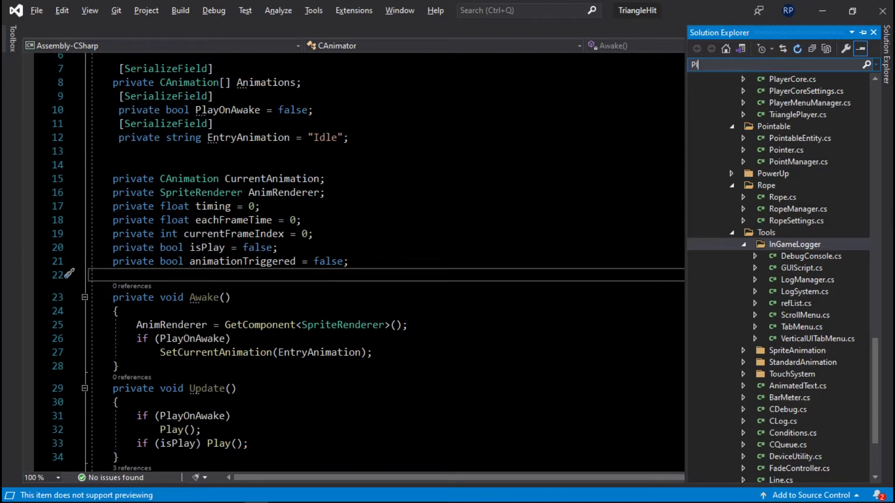
text(ayer.cs)
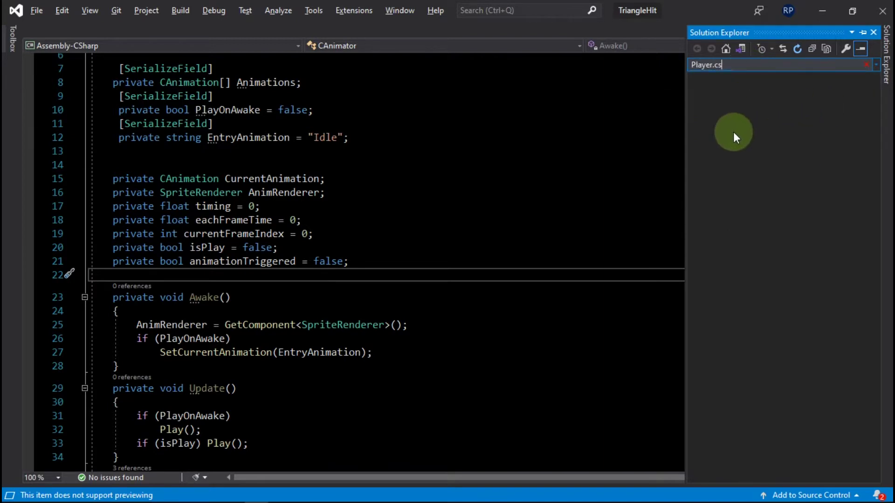
double_click(800, 140)
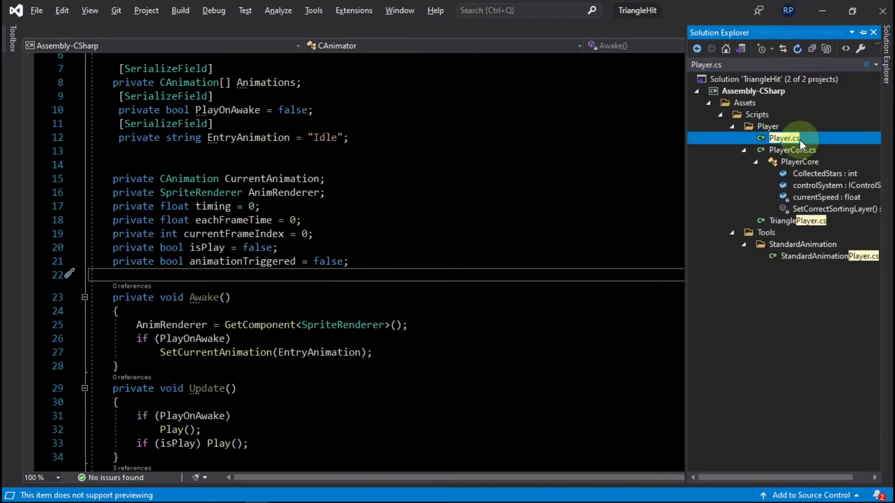
Add an if (Input.GetKeyDown(KeyCode.Space)) block at the end of the Player class's Update method.
click(533, 271)
scroll(531, 270, down, 7)
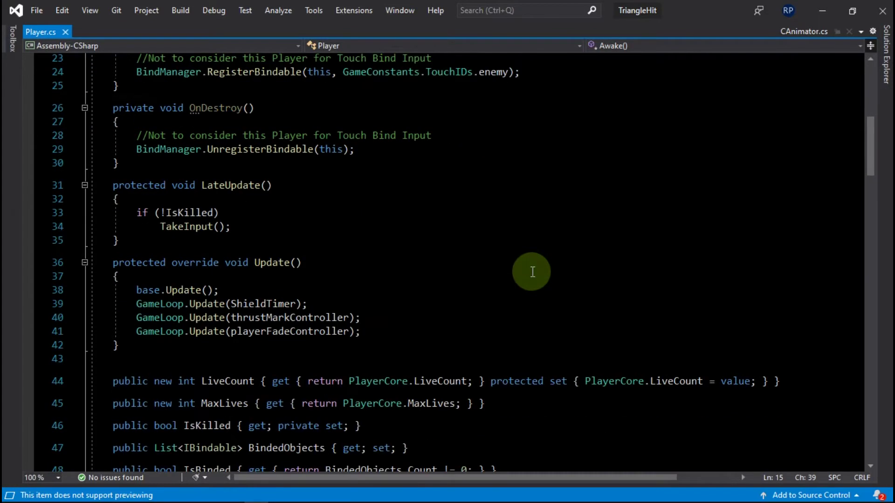
scroll(210, 280, down, 2)
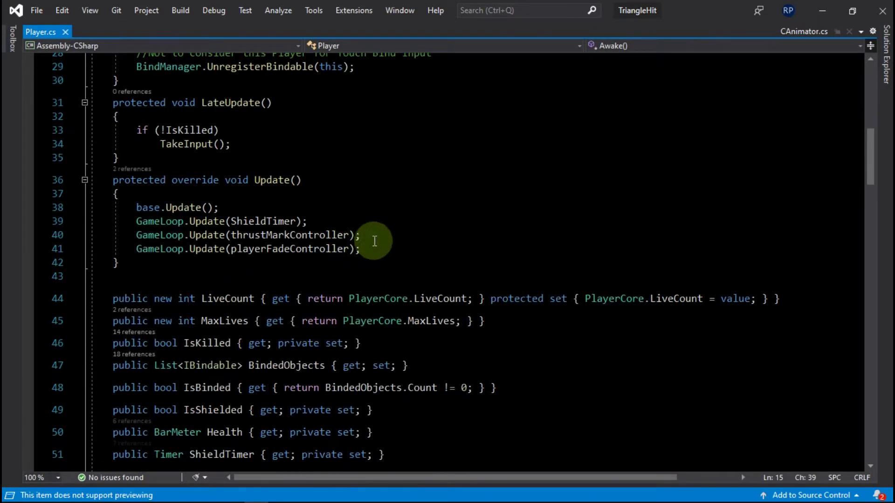
click(394, 243)
key(Return)
key(Return)
text(if(In)
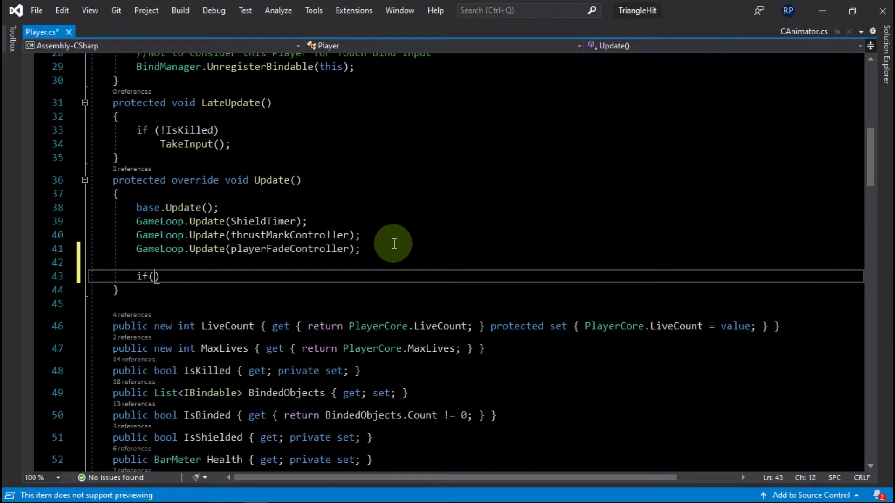
text(put.GetKey)
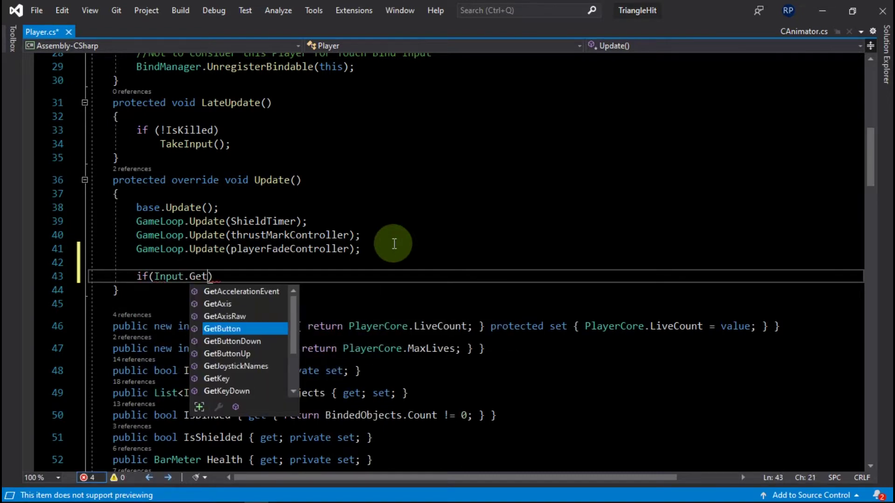
text(Down(Keyc)
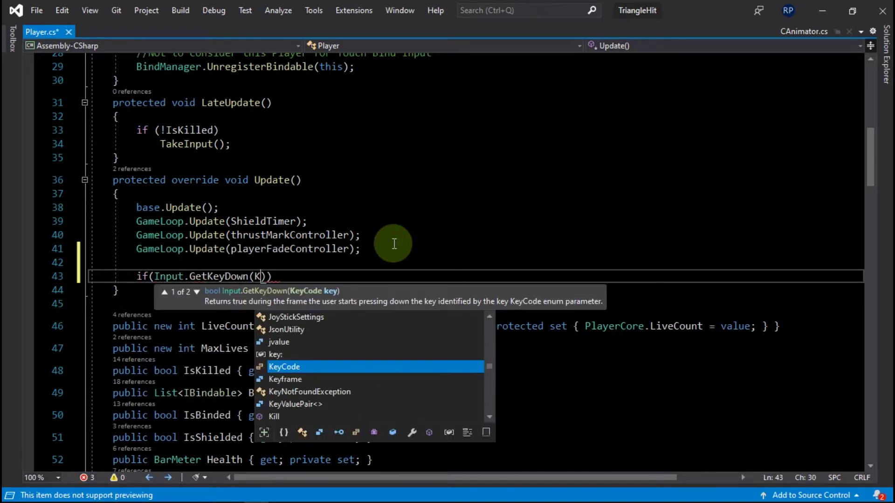
text(o)
key(BackSpace)
text(ode.)
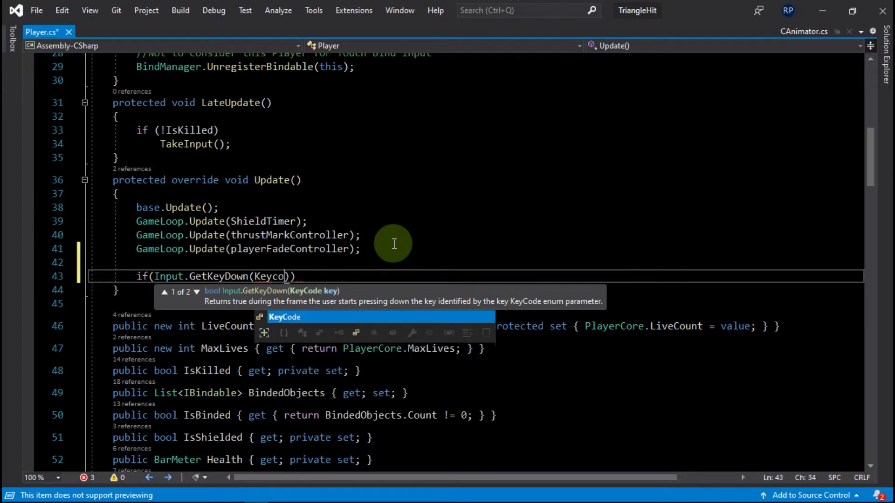
text(Space)
key(End)
key(Return)
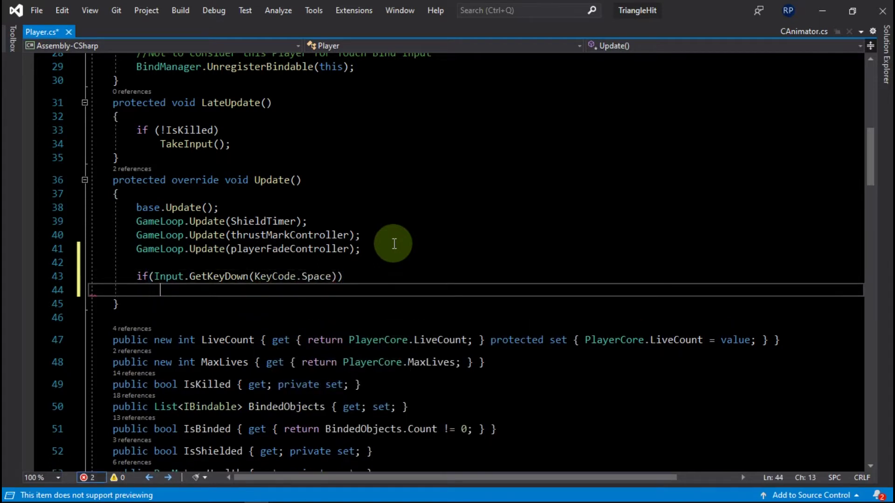
text({)
key(Return)
text(LogS)
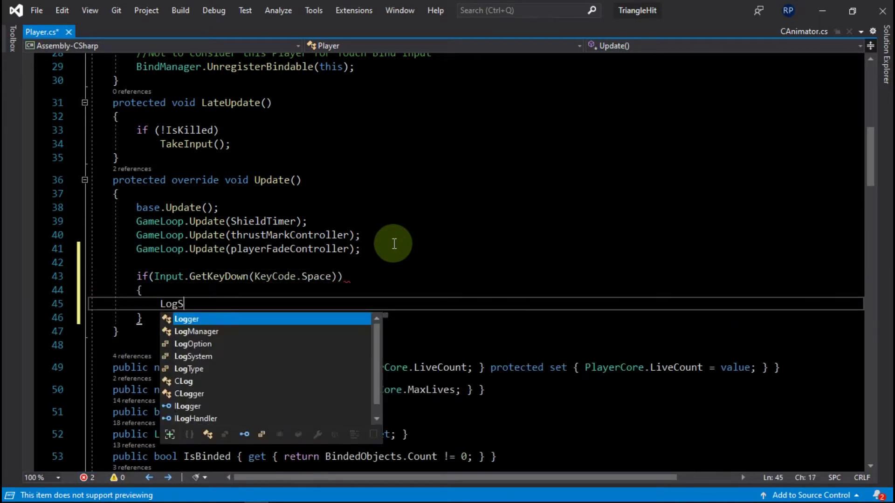
text(ystem.)
key(BackSpace)
key(BackSpace)
key(BackSpace)
key(BackSpace)
key(BackSpace)
key(BackSpace)
key(BackSpace)
key(BackSpace)
key(BackSpace)
key(BackSpace)
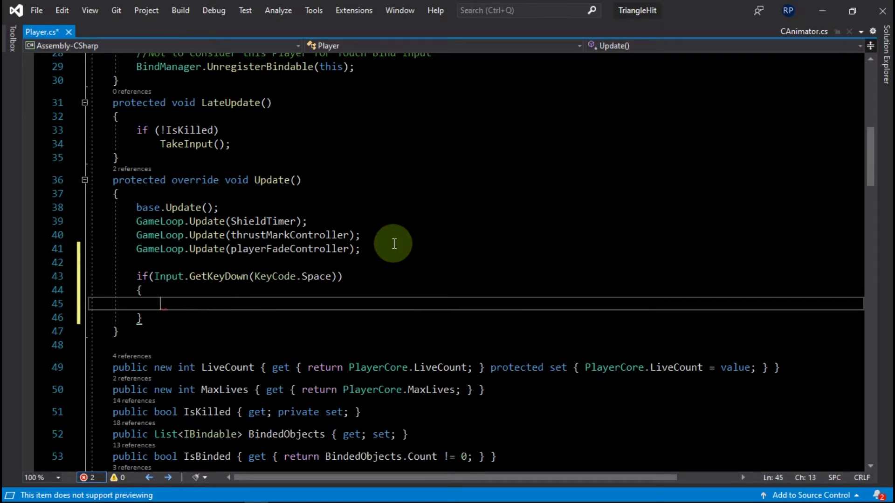
Write a LogManager.Log call with the message "Pressed Space Button" inside the Space key block.
text(LogManager.Log)
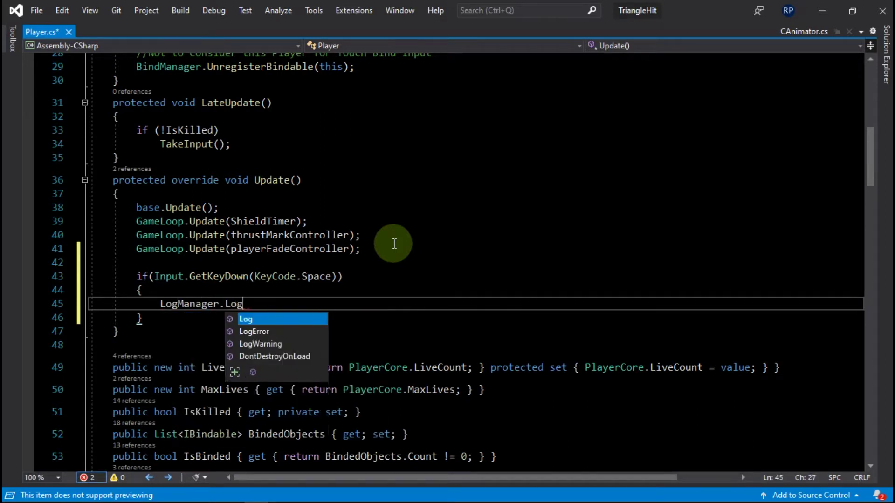
key(Escape)
text((")
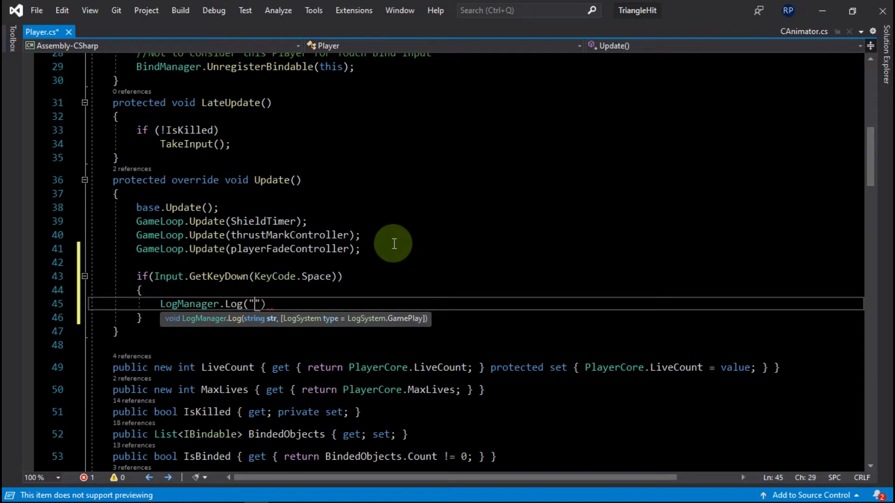
text(Pr)
text(essed Space B)
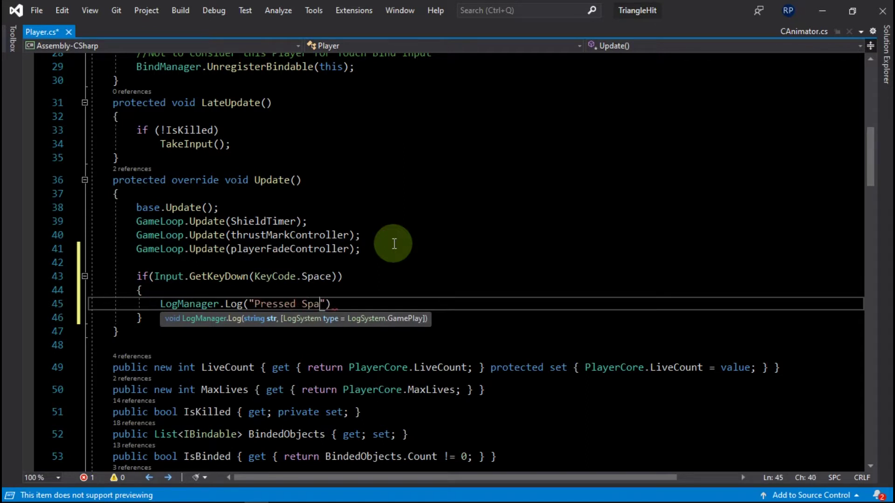
text(utton)
key(End)
key(Down)
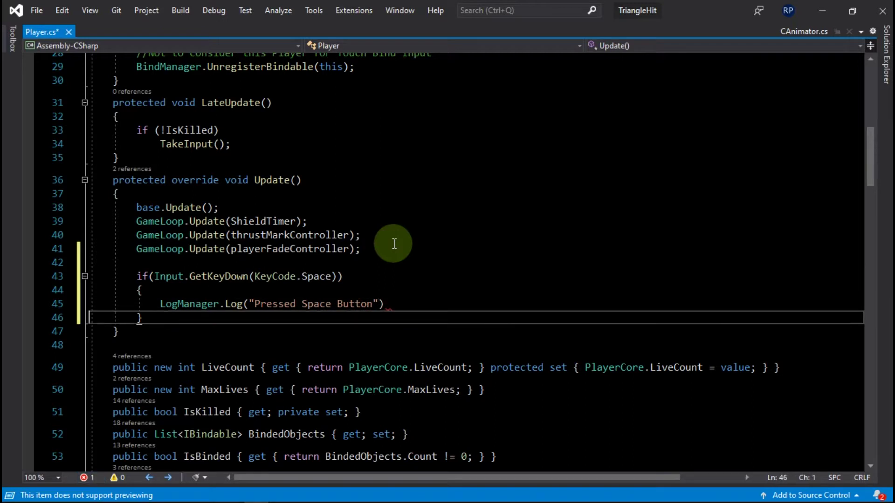
Add LogSystem.Input as the log call's second argument, end the statement with a semicolon, and save Player.cs.
click(397, 303)
key(Left)
text(, LogSystem.)
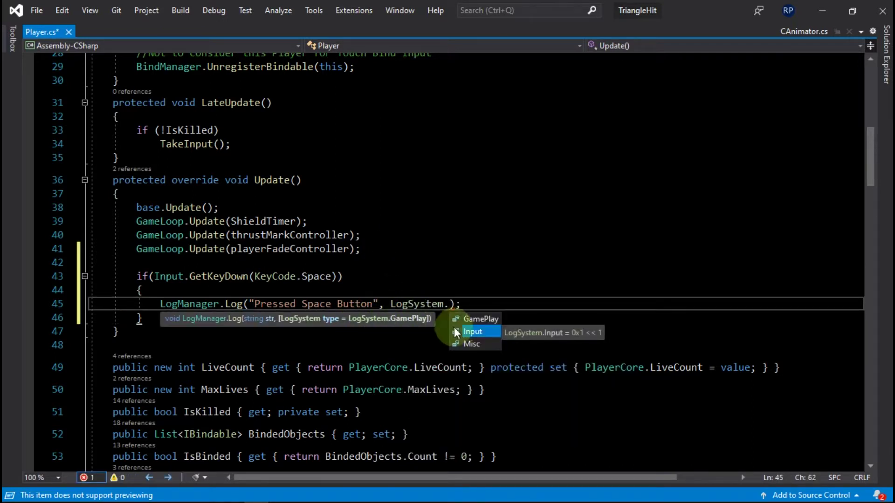
click(476, 320)
click(465, 330)
click(462, 344)
key(Down)
key(Down)
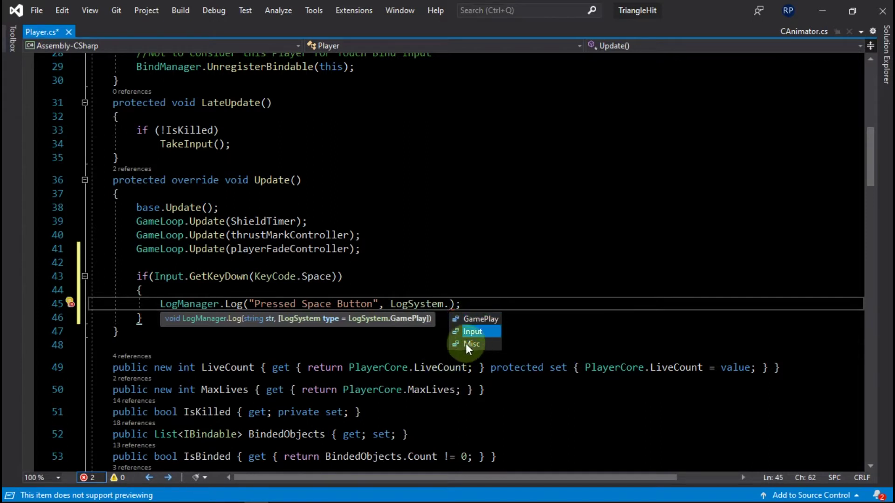
key(Return)
key(End)
key(ctrl+s)
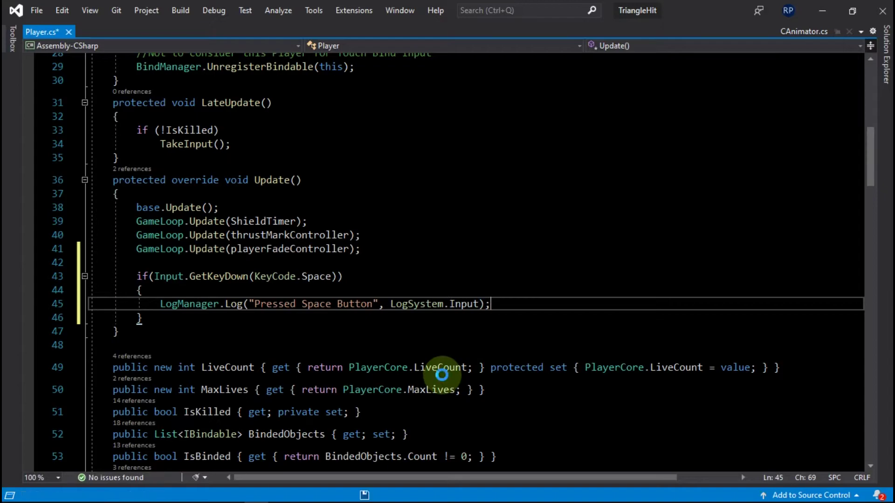
Switch to Unity, check the serialization error in the console, and clear the console messages.
key(alt+Tab)
click(332, 321)
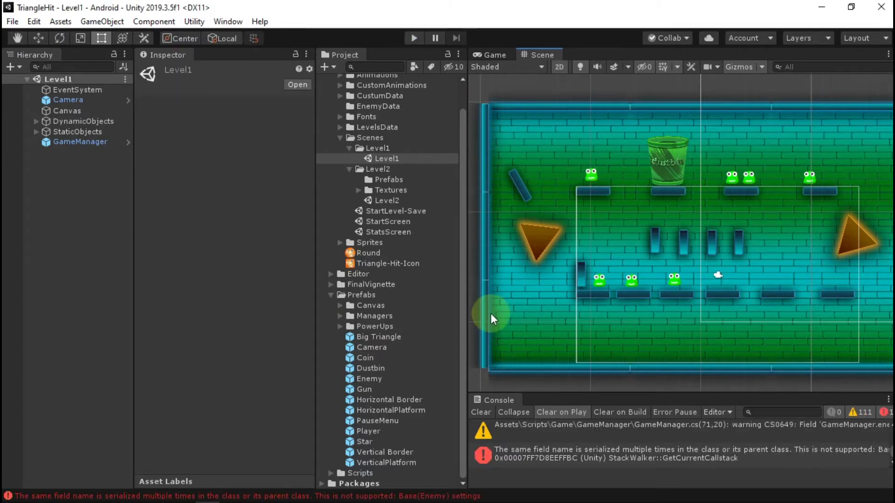
click(548, 460)
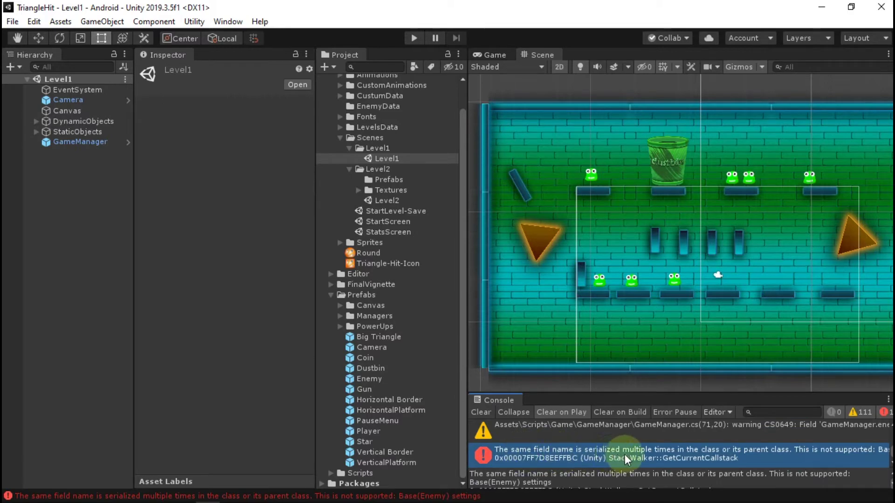
click(481, 413)
Run Level1 in play mode and open the Input category of the in-game logs.
key(ctrl+p)
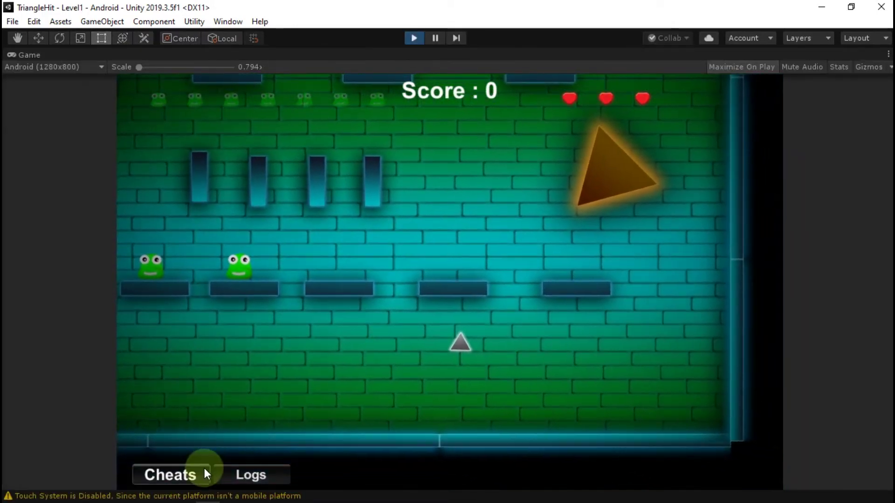
click(204, 468)
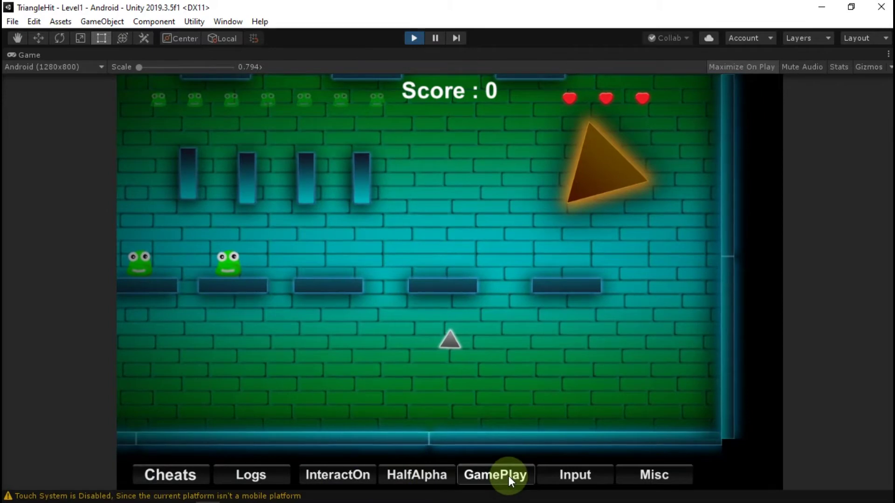
click(561, 474)
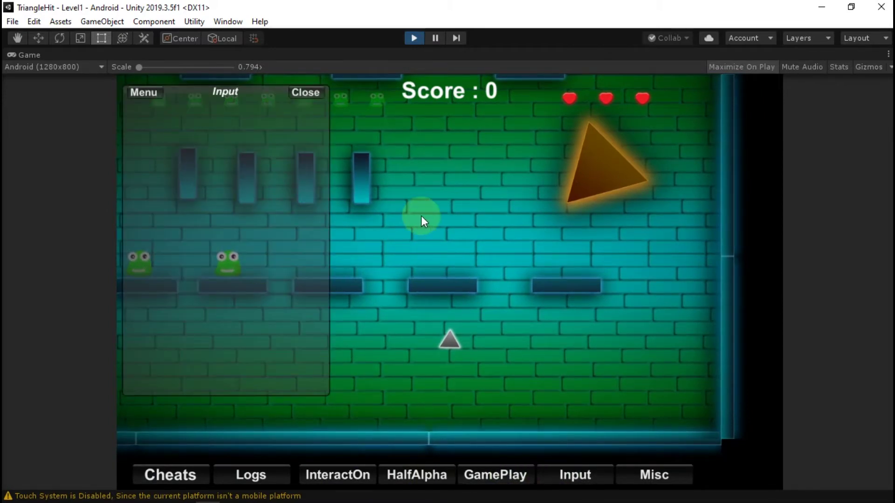
Test the new Space key log by triggering it repeatedly in the running game until the Input log window fills.
key(space)
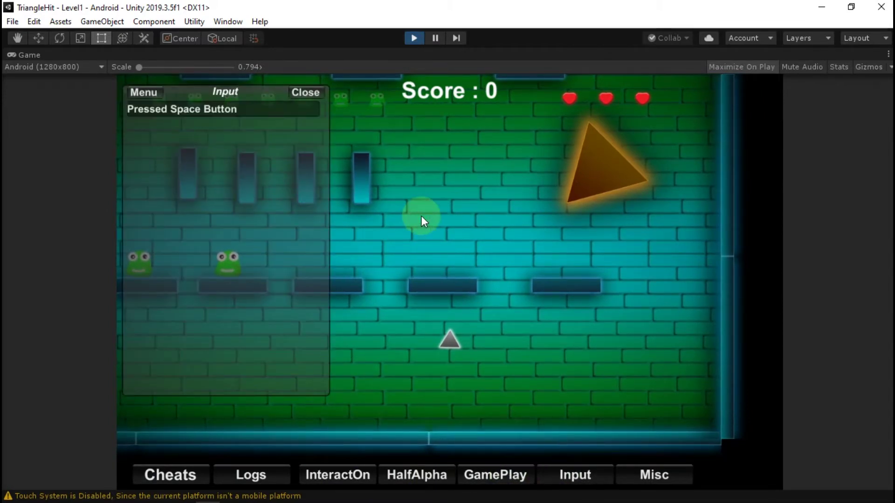
key(space)
key(space)
key(space)
key(space)
key(space)
key(space)
key(space)
key(space)
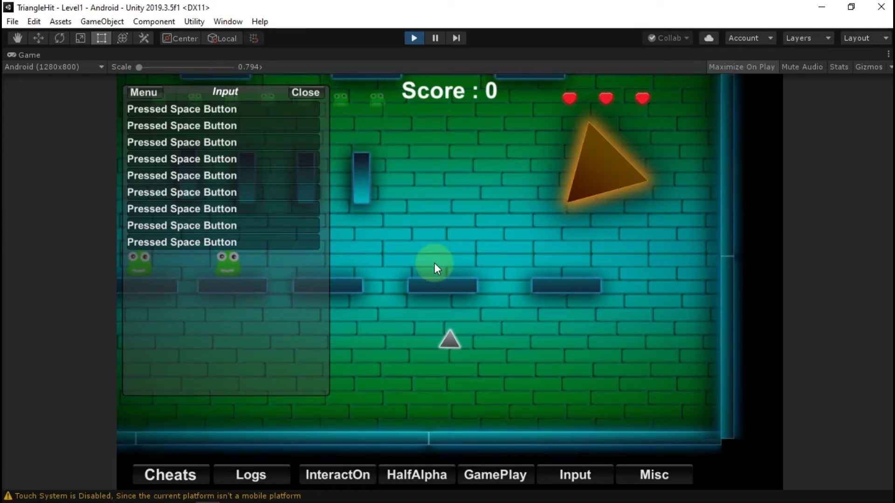
key(space)
key(space)
key(space)
key(space)
key(space)
key(space)
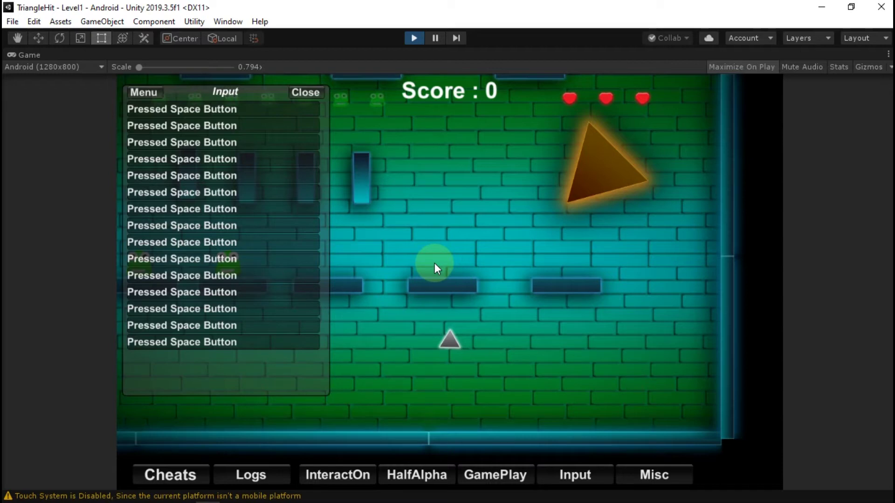
key(space)
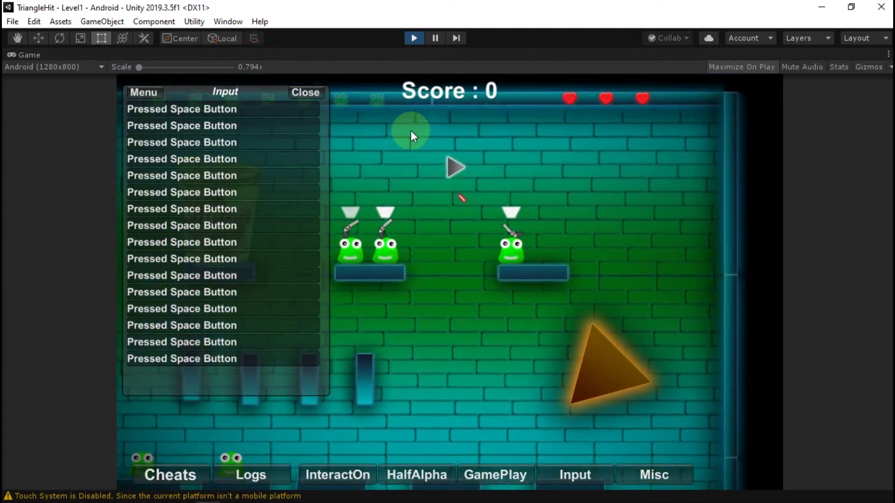
key(space)
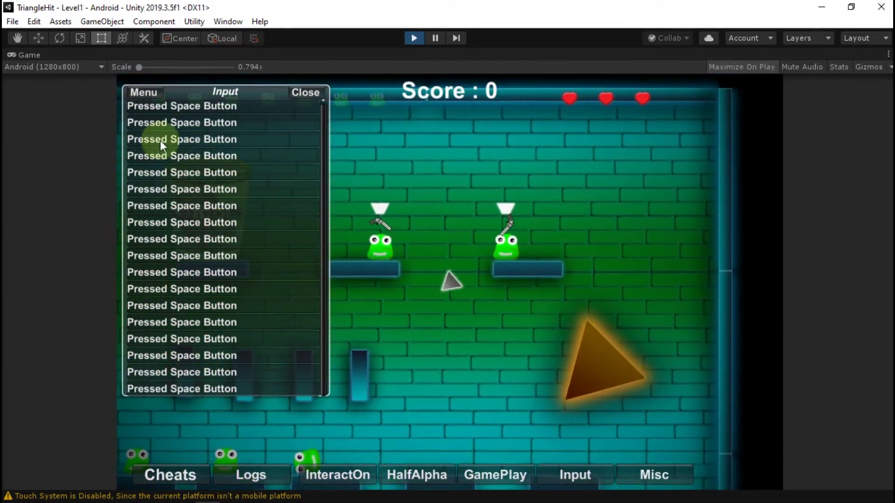
key(space)
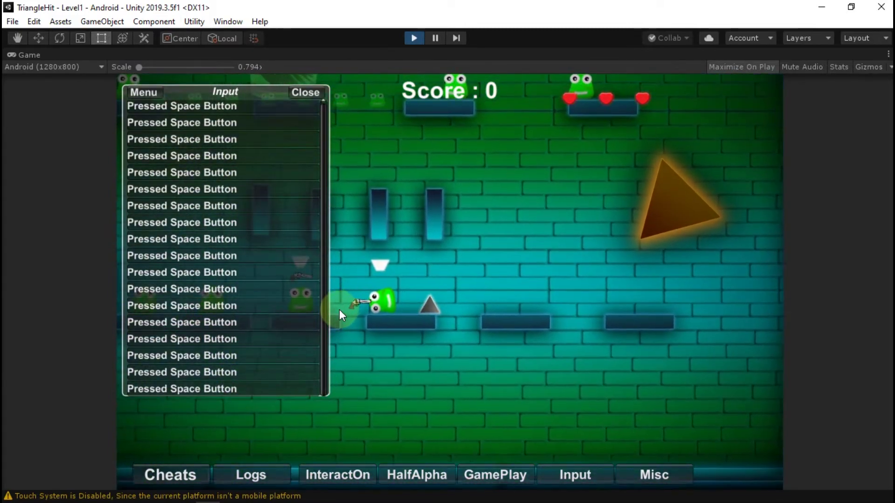
key(space)
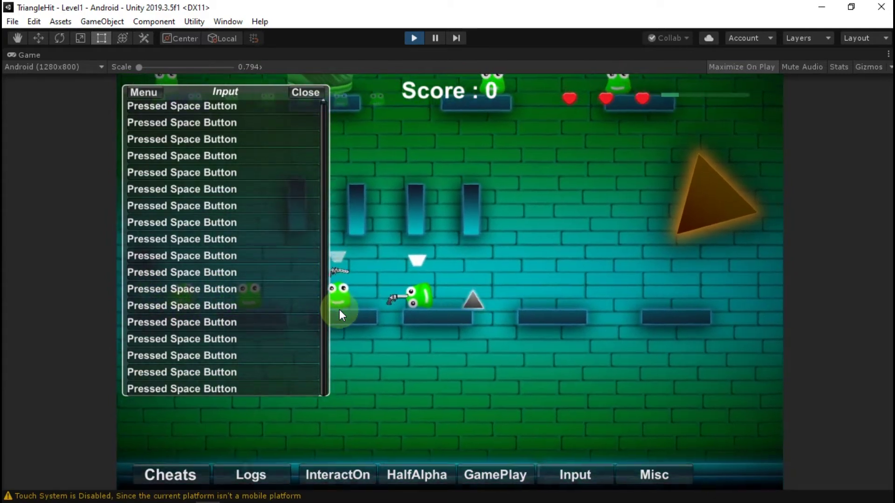
Play through Level1 with the Input log open, triggering the Space key log, and stop play mode.
key(space)
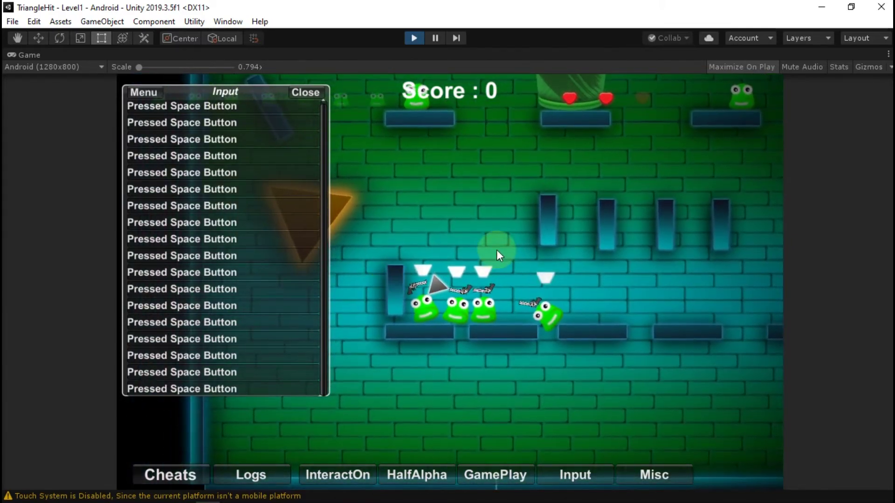
key(space)
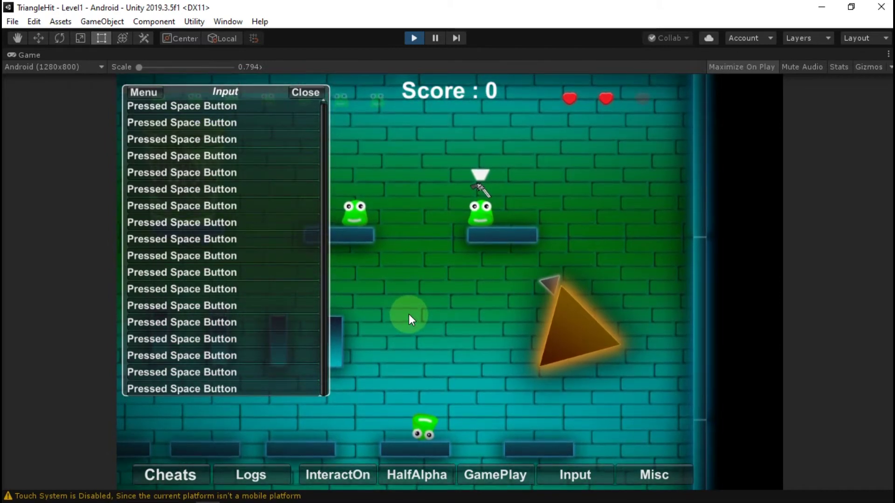
key(ctrl+p)
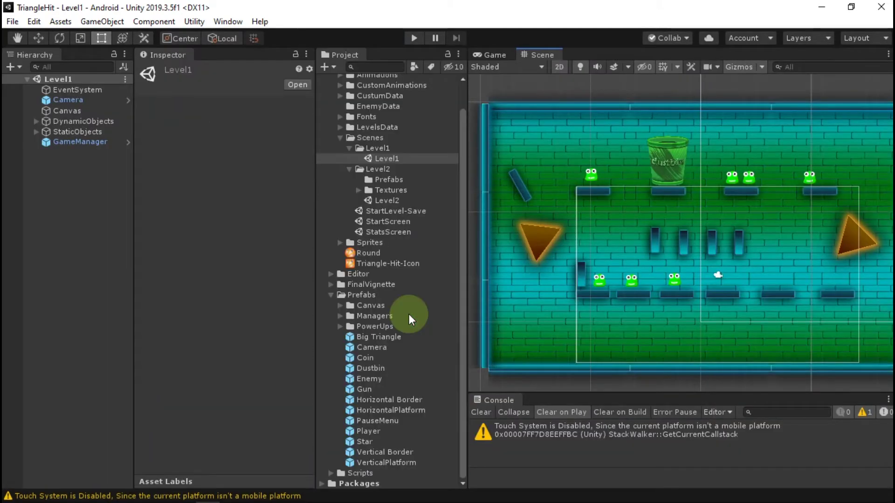
Switch to Visual Studio, change the Space key log call in Player.cs to LogManager.LogError with LogSystem.GamePlay, and save the script.
key(alt+Tab)
click(309, 367)
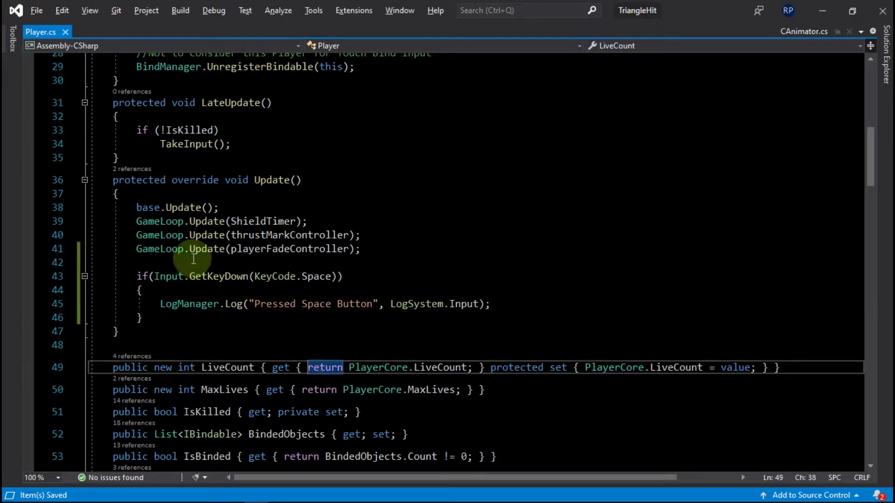
drag(190, 254, 126, 365)
click(133, 368)
double_click(459, 304)
text(EE)
key(BackSpace)
key(BackSpace)
text(GA)
key(Tab)
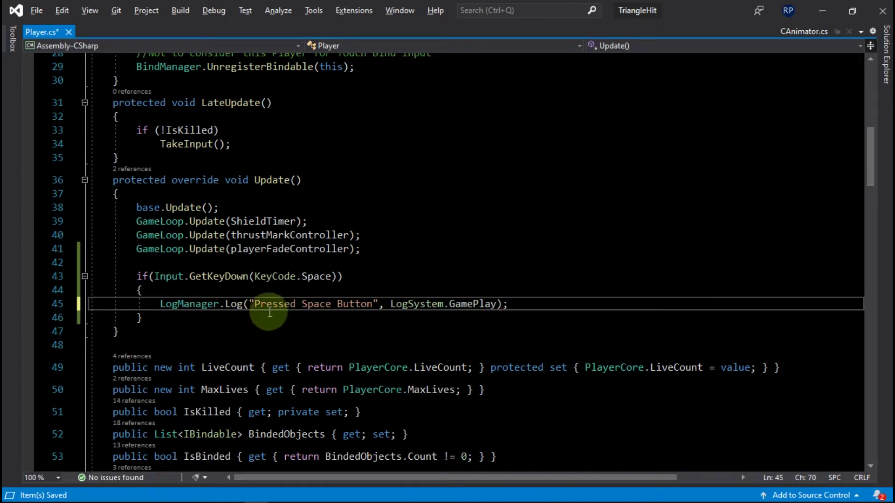
click(238, 305)
text(Error)
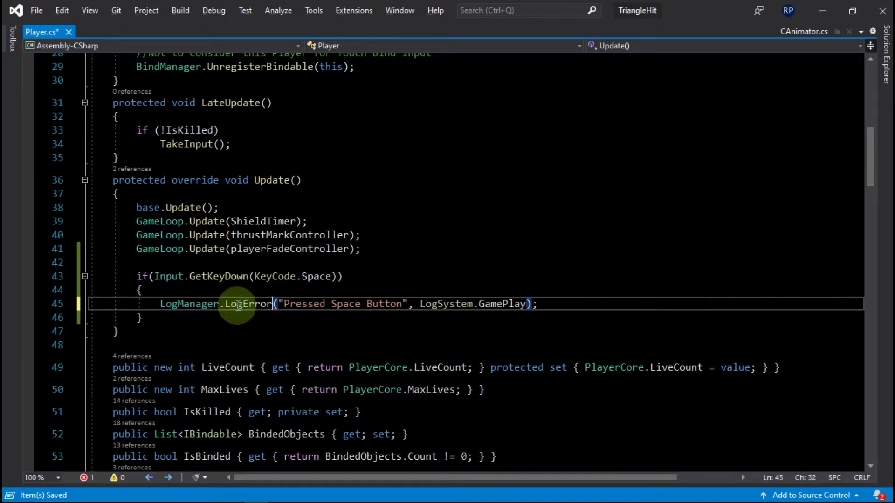
Switch back to Unity, run Level1 in play mode, and open the GamePlay category of the in-game logs.
key(alt+Tab)
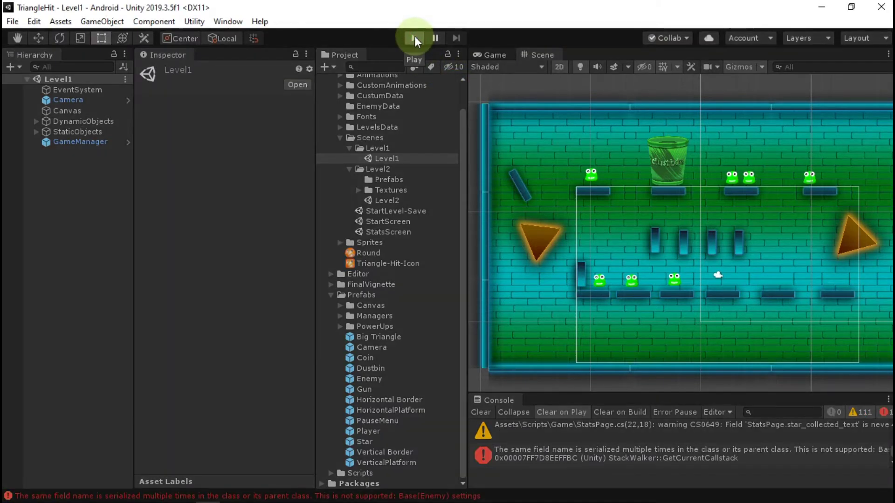
click(414, 37)
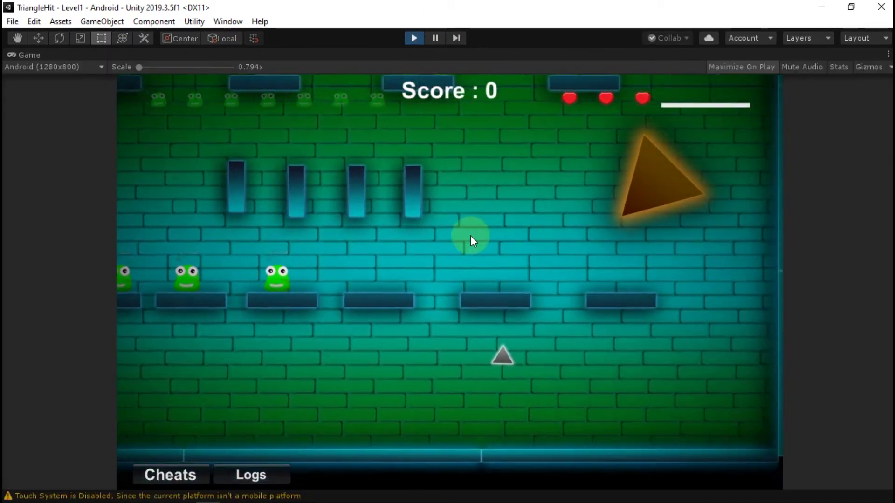
click(276, 474)
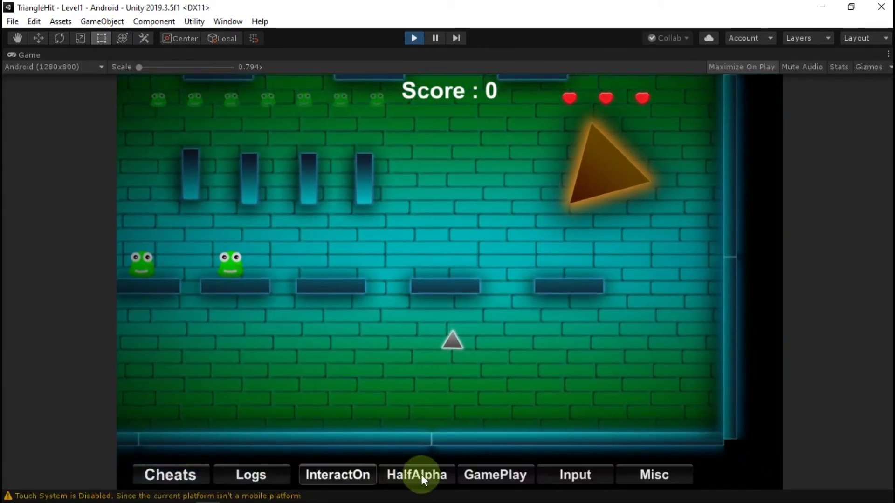
click(499, 476)
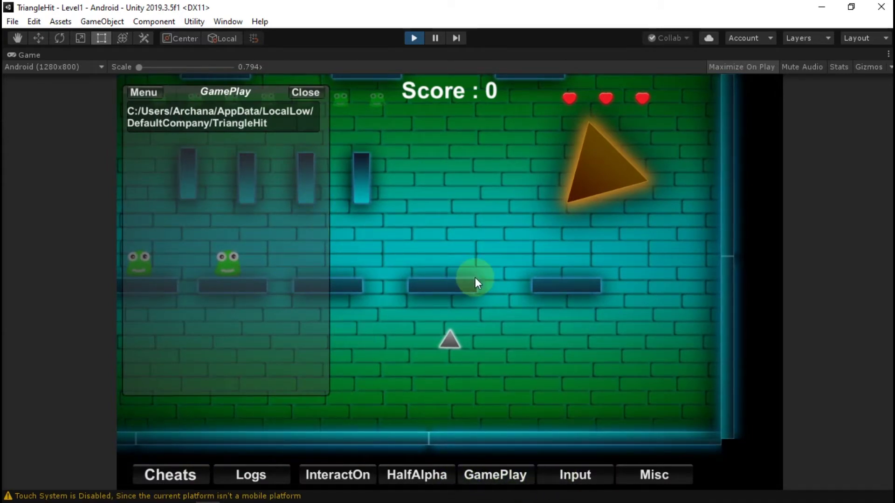
Test the Space key error log by triggering it repeatedly while the GamePlay log window is open.
key(space)
key(space)
key(space)
key(space)
key(space)
key(space)
key(space)
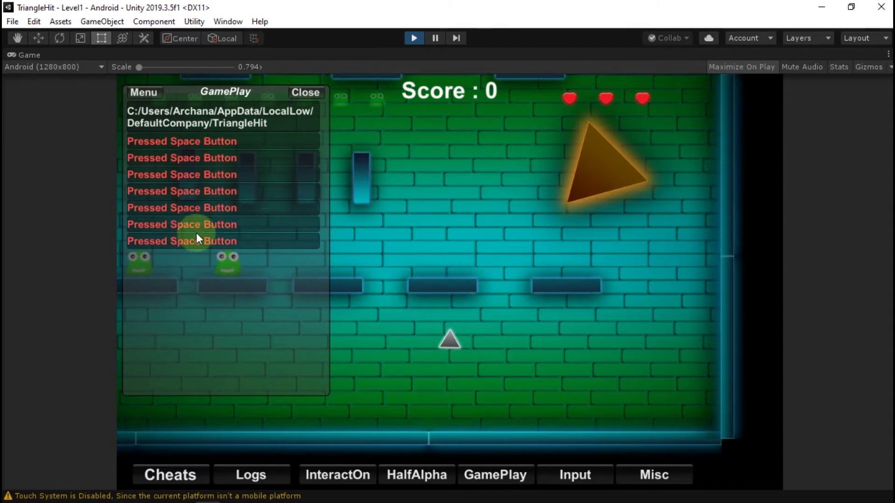
key(space)
key(space)
key(space)
key(space)
key(space)
key(space)
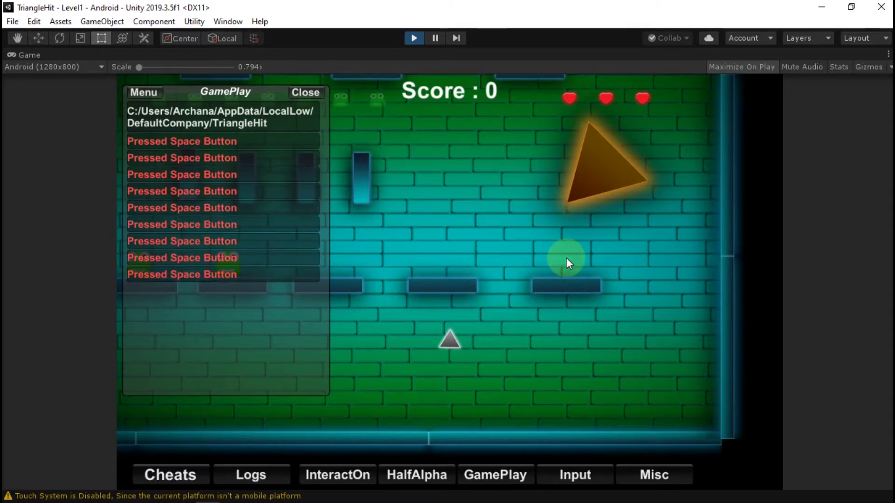
Return to Player.cs in Visual Studio, delete the Space key logging if-block from Update(), and save the script.
key(alt+Tab)
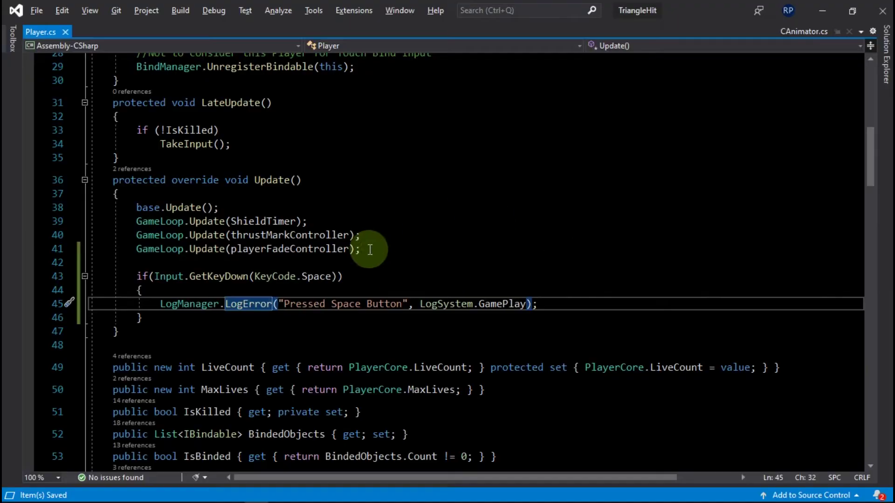
click(286, 344)
drag(197, 330, 64, 252)
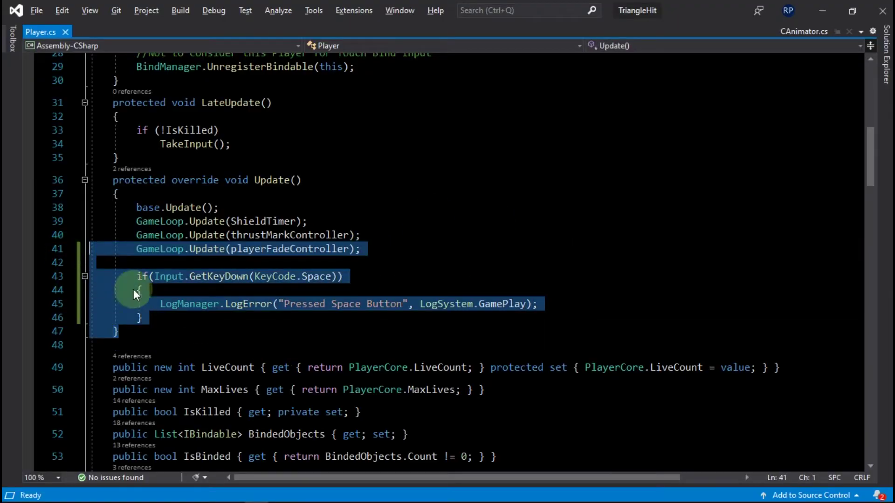
click(160, 289)
drag(164, 318, 50, 263)
key(Delete)
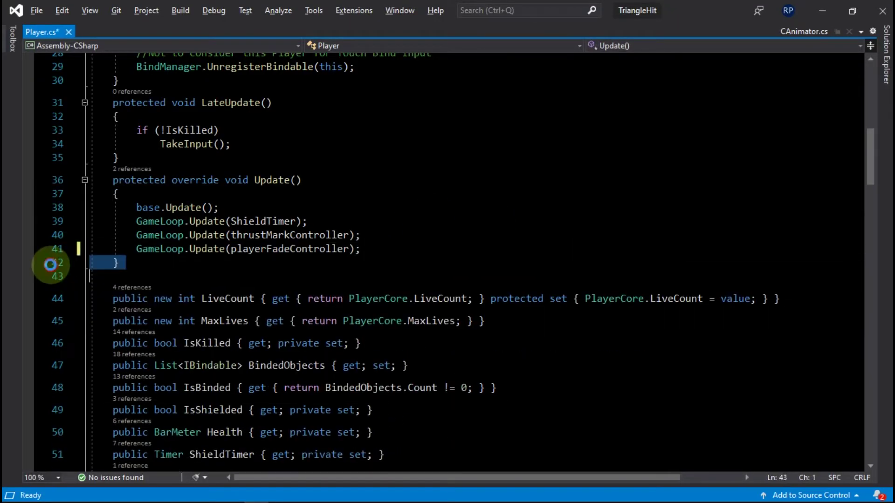
key(ctrl+s)
click(265, 247)
key(alt+Tab)
click(266, 244)
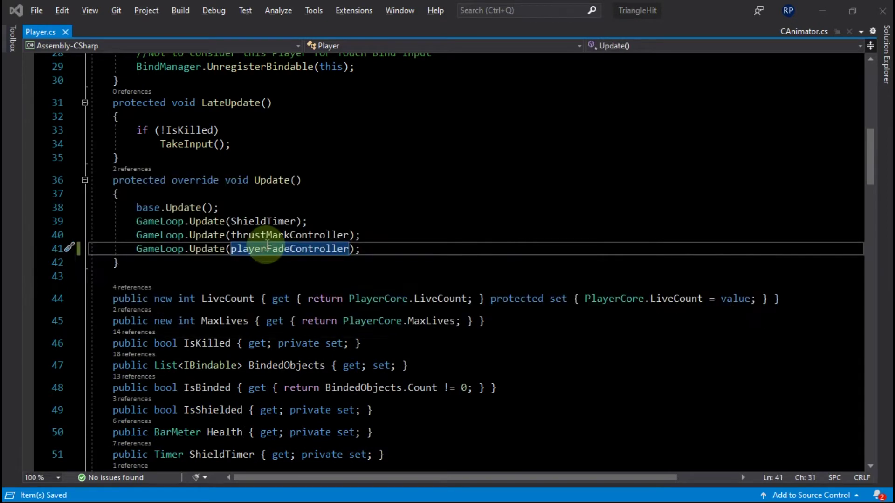
Search the solution for PlayerCore.cs and open the script.
key(ctrl+;)
text(Playa)
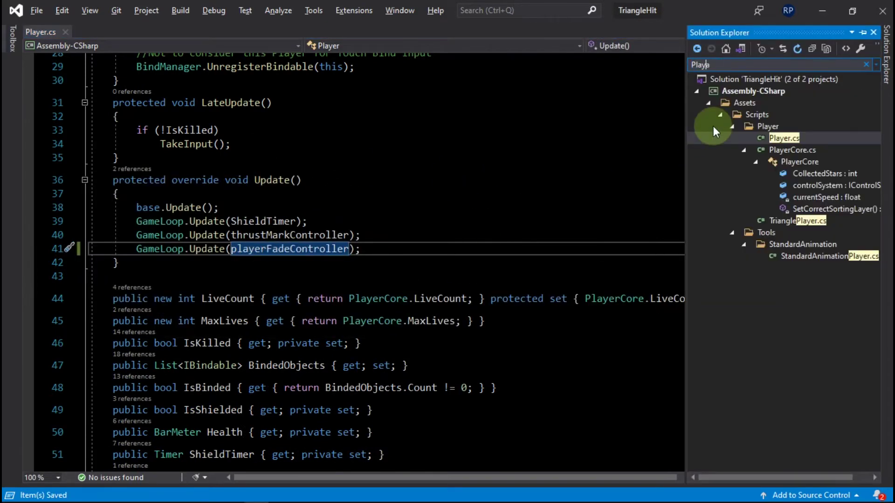
key(BackSpace)
text(erCore.cs)
double_click(798, 139)
Examine the enums and the abstract PlayerCore class declaration in PlayerCore.cs.
click(246, 155)
click(224, 314)
scroll(196, 298, down, 7)
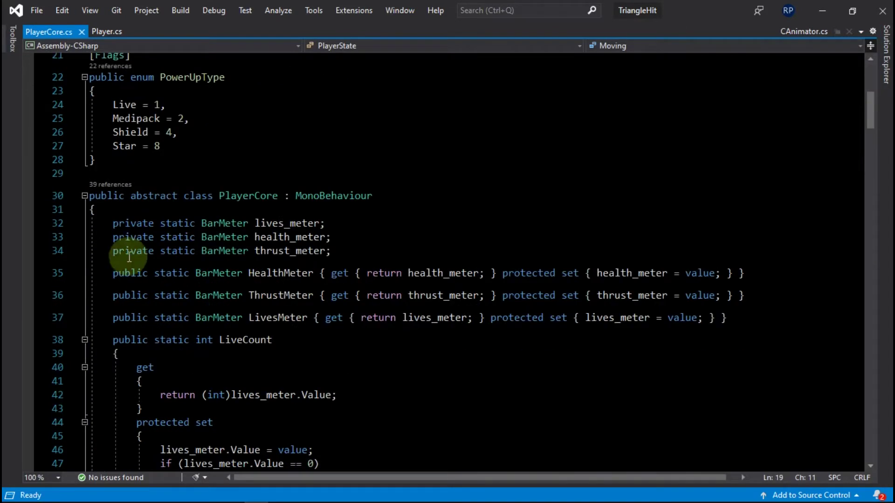
click(149, 195)
double_click(149, 195)
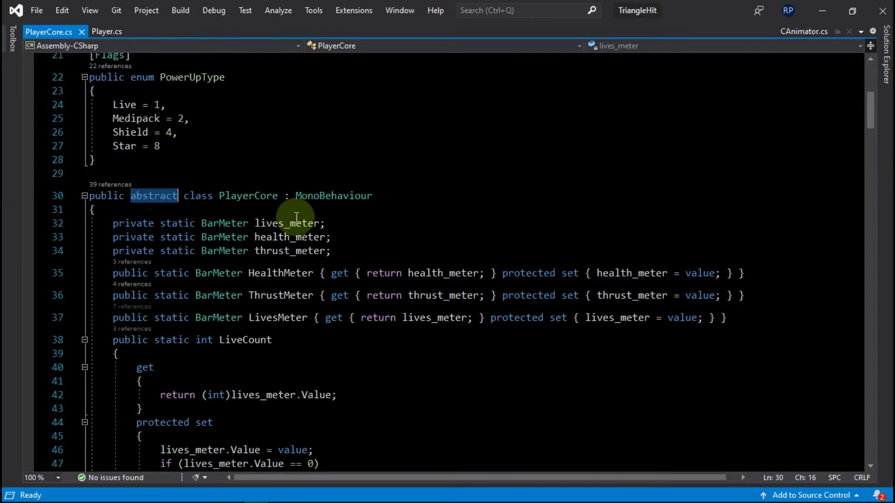
double_click(271, 195)
click(219, 226)
double_click(239, 195)
Read through PlayerCore's fields and its LoadSettings, Awake and Start methods, and return to the MonoBehaviour base class in its declaration.
scroll(308, 384, down, 17)
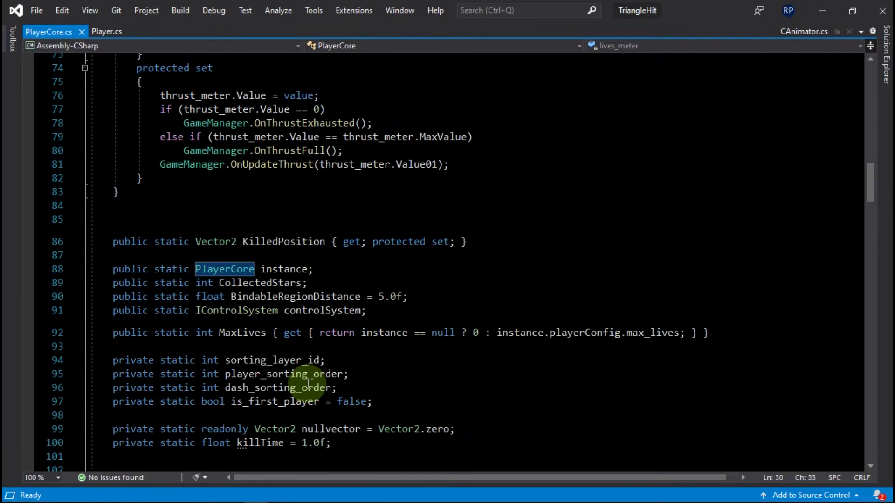
drag(238, 282, 224, 419)
click(224, 419)
scroll(224, 419, down, 8)
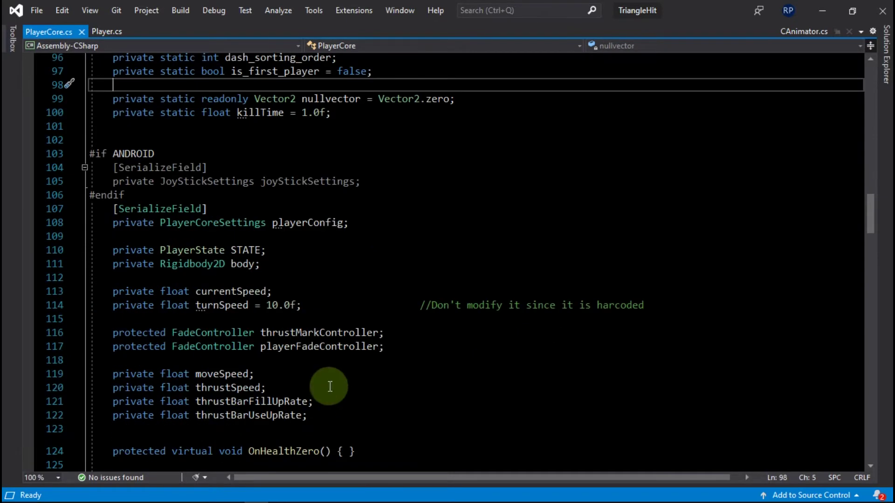
scroll(331, 386, down, 6)
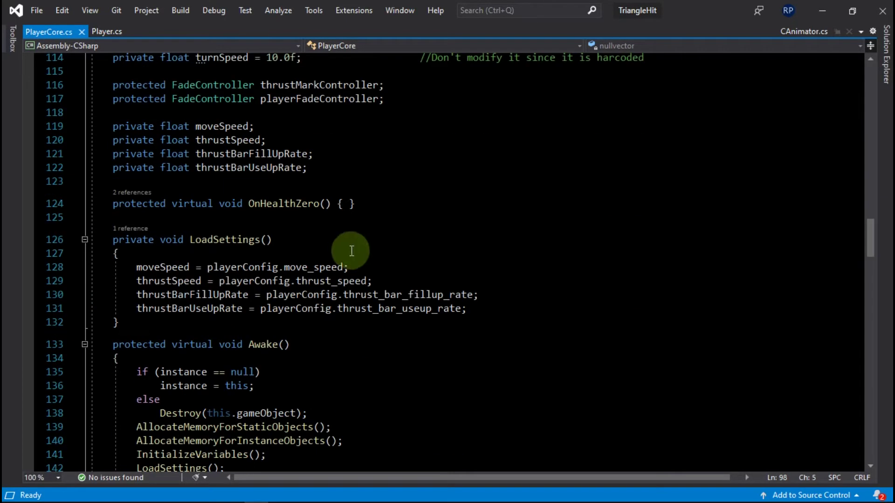
drag(349, 250, 316, 340)
click(321, 343)
scroll(321, 343, down, 5)
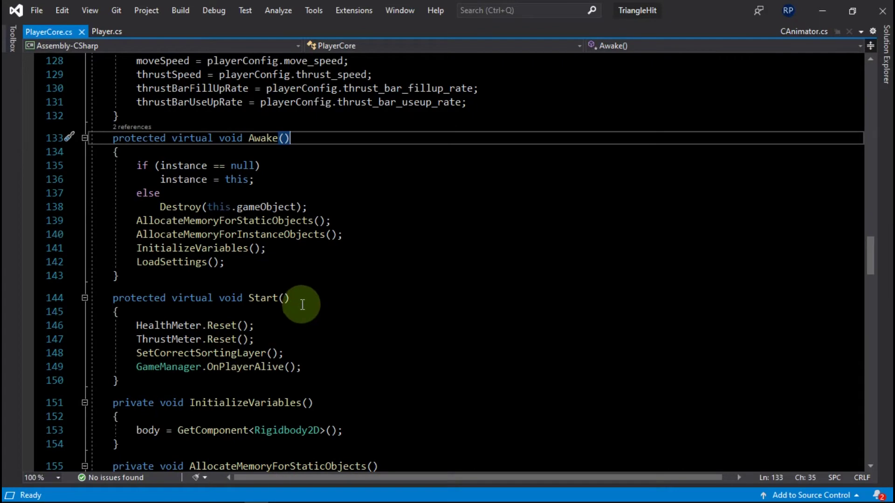
scroll(373, 246, down, 6)
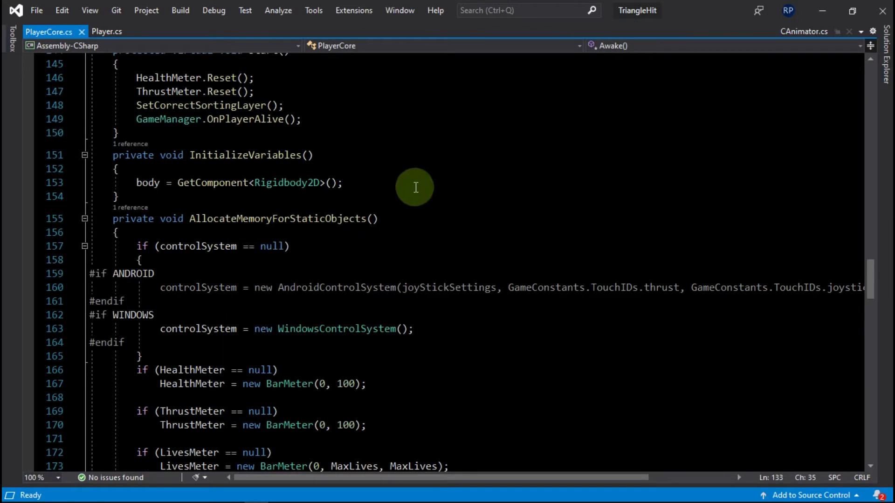
scroll(415, 181, up, 20)
double_click(322, 319)
scroll(240, 339, down, 5)
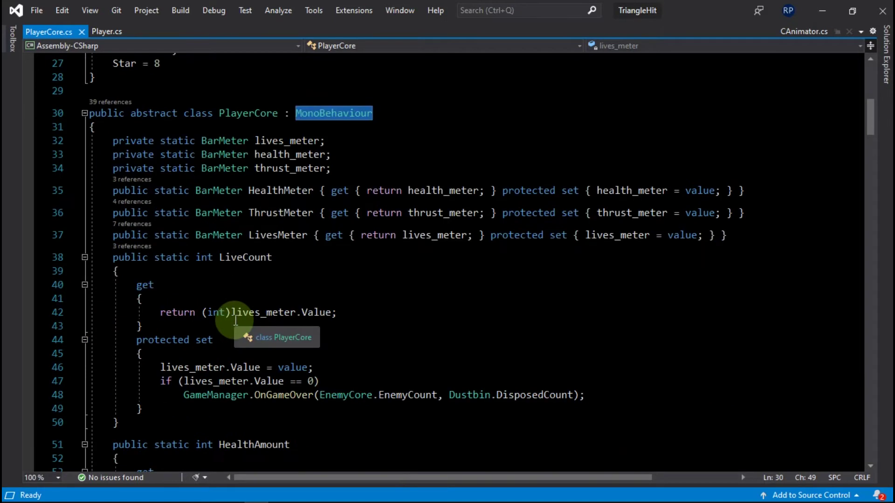
Search the solution for Player.cs, open the script, and go to the beginning of the file.
click(256, 112)
key(ctrl+alt+l)
key(ctrl+semicolon)
text(Player.cs)
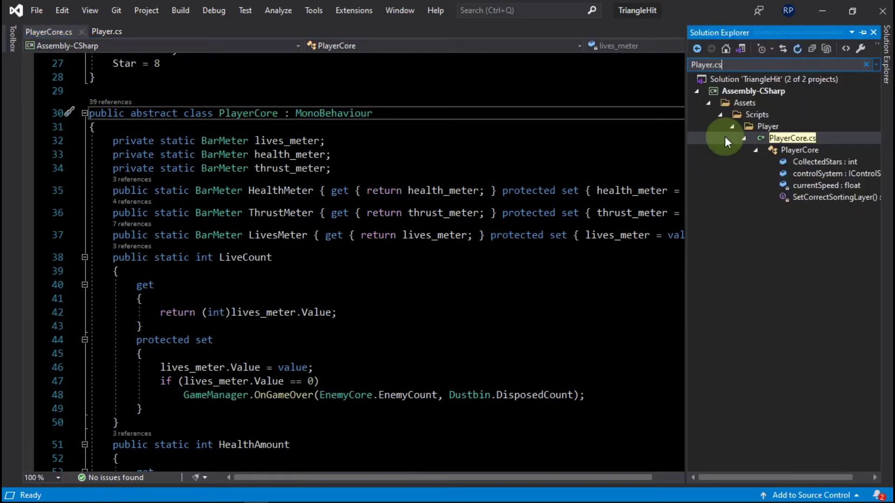
double_click(748, 138)
click(283, 208)
scroll(282, 212, up, 9)
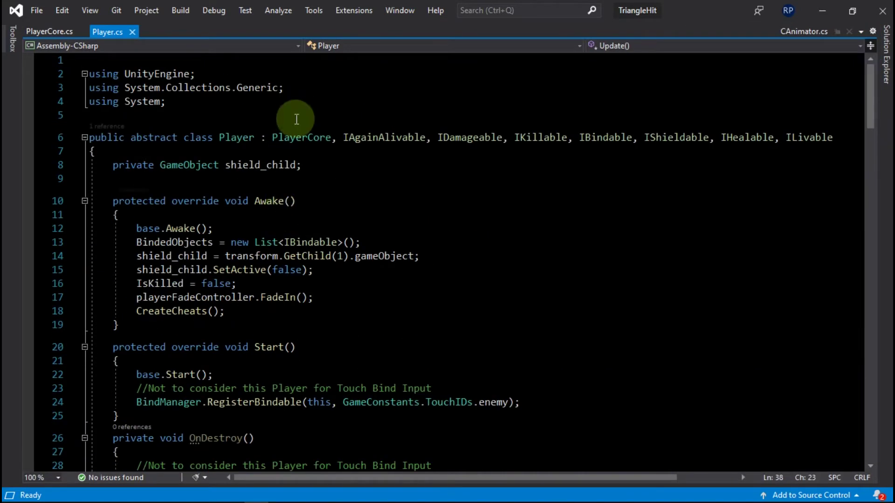
Examine the abstract Player class declaration, covering its PlayerCore base class and the IAgainAlivable, IDamageable, IKillable and IBindable interfaces.
double_click(282, 137)
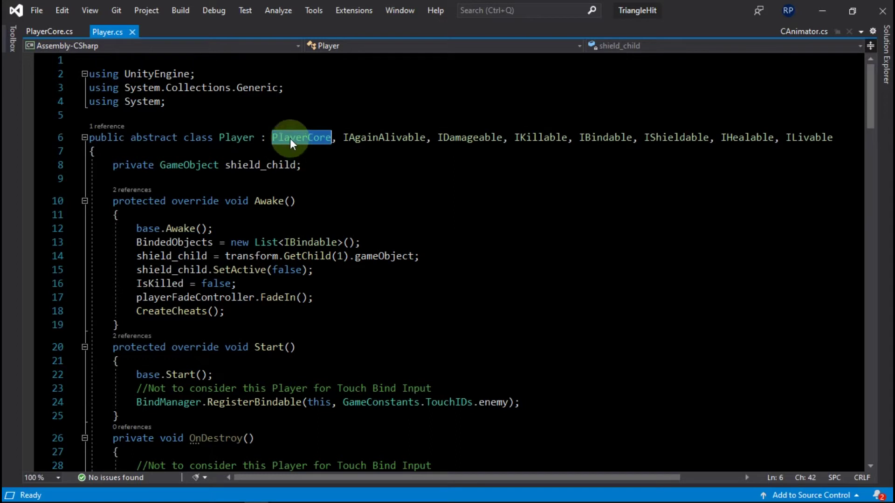
double_click(228, 137)
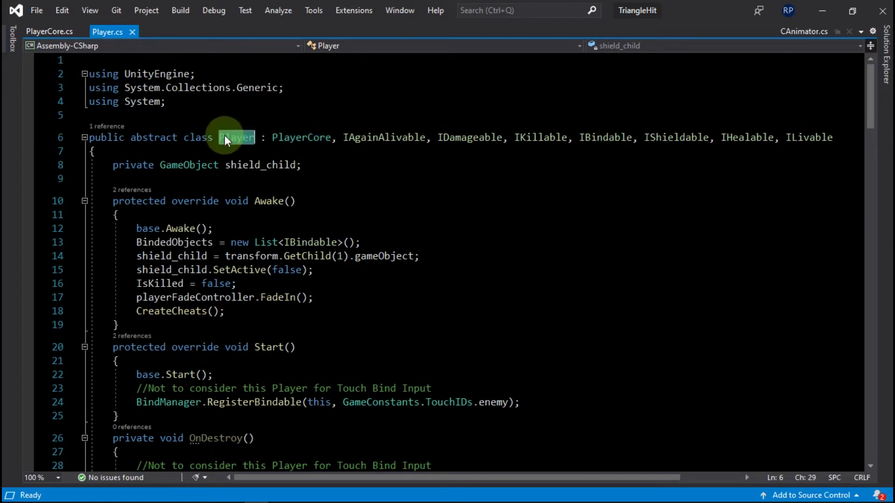
drag(118, 137, 196, 137)
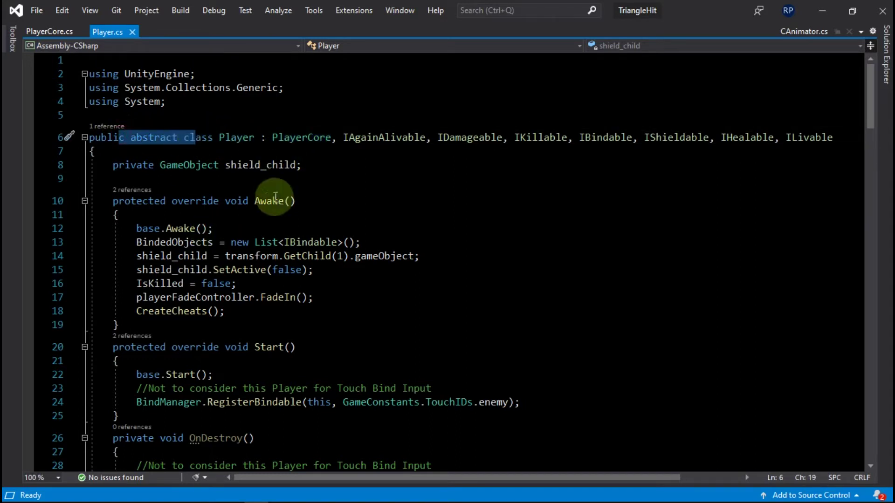
click(194, 151)
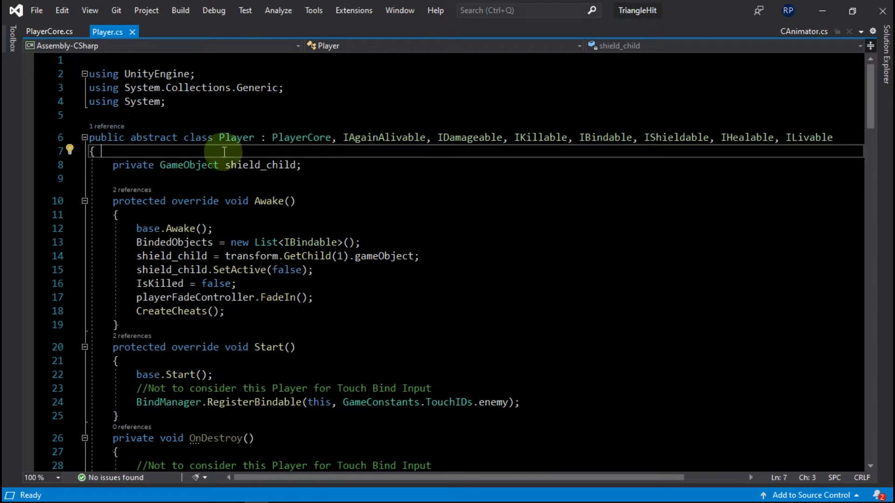
double_click(375, 137)
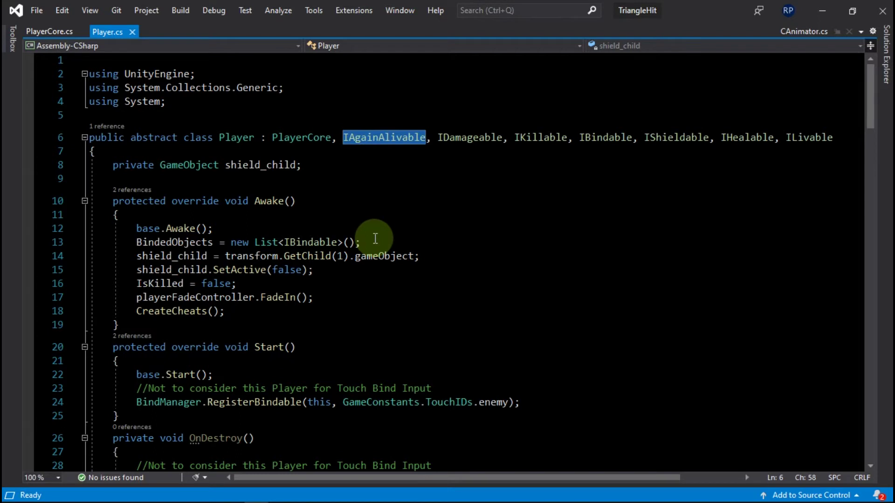
double_click(466, 137)
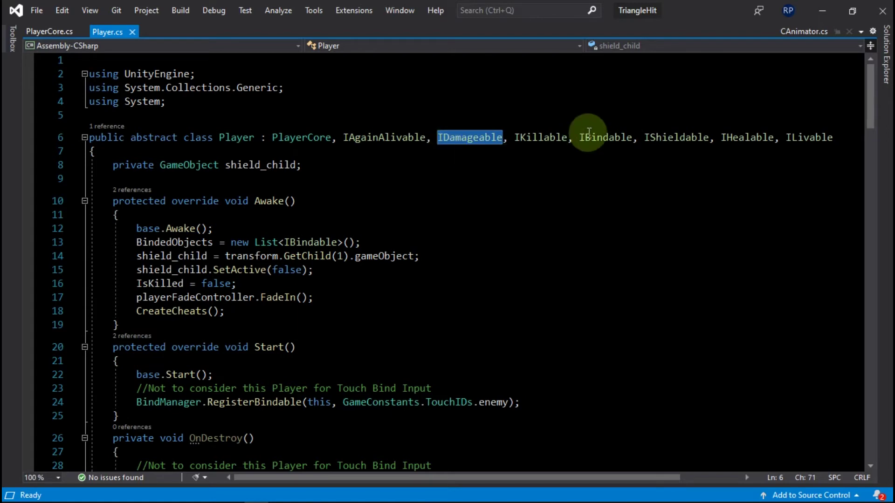
double_click(543, 137)
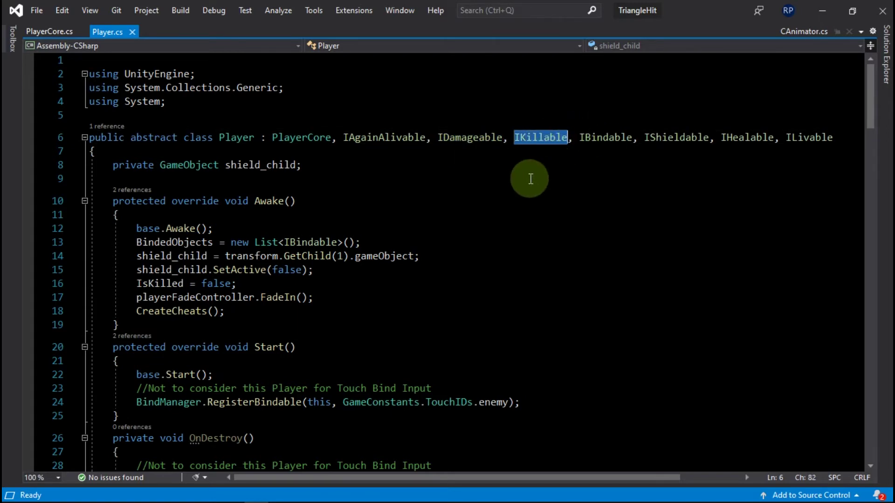
click(608, 140)
click(584, 169)
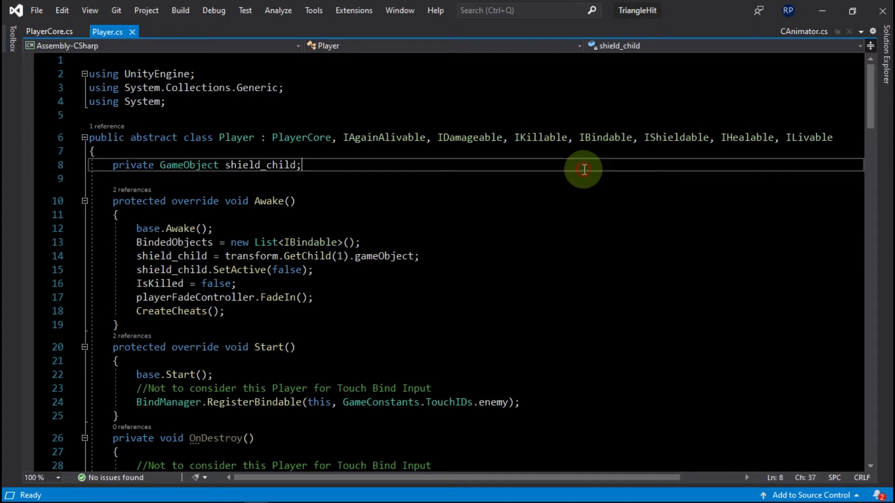
Switch to the Unity editor and play Level1, binding the triangle player to enemies and the dustbin, and stop the game.
key(alt+Tab)
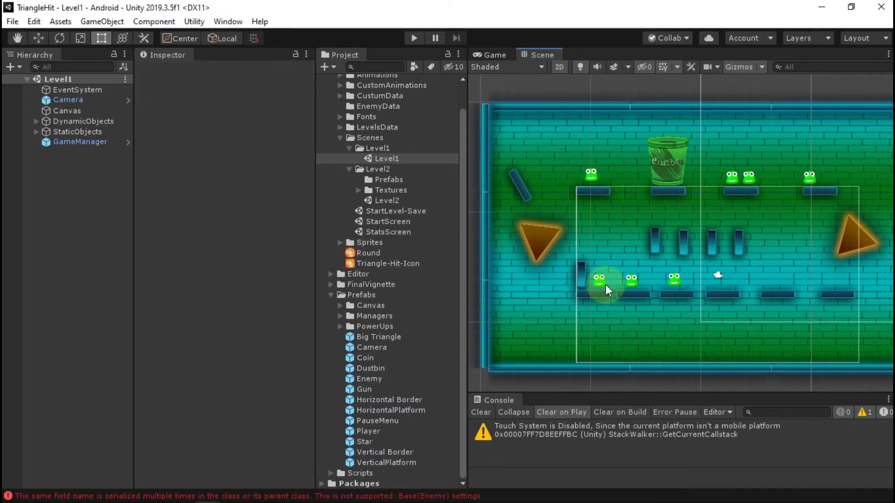
key(alt+Tab)
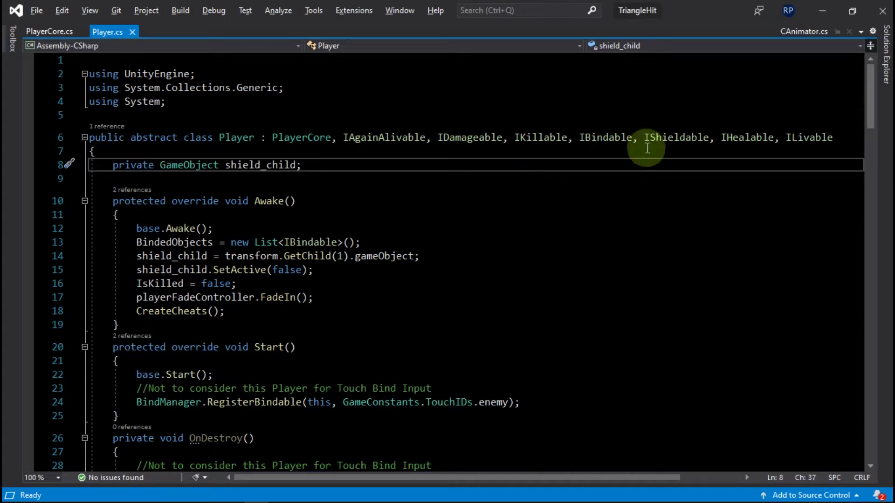
key(alt+Tab)
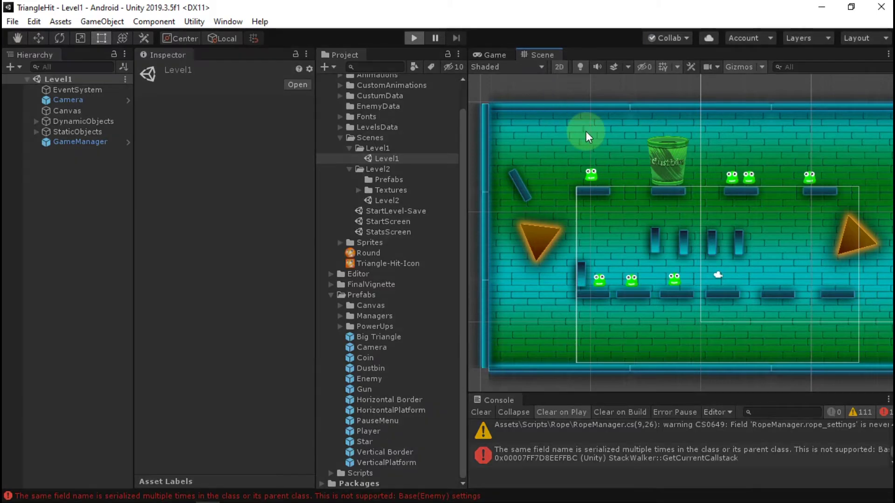
key(ctrl+p)
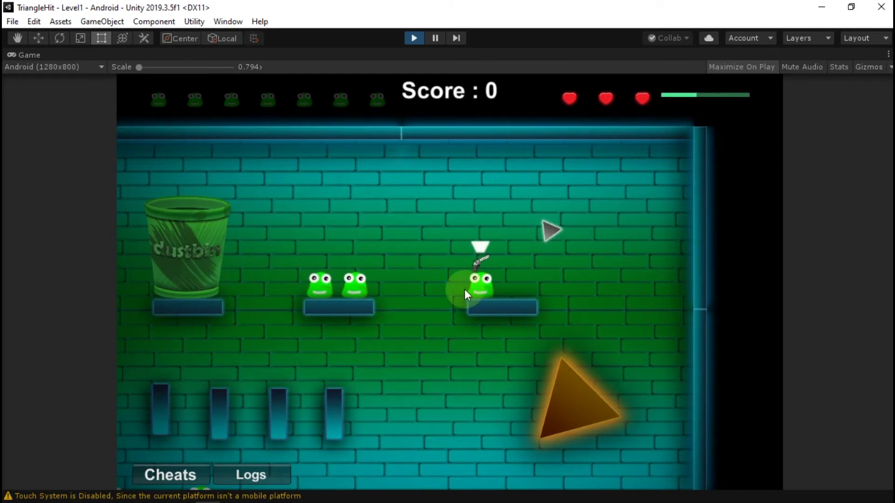
click(484, 284)
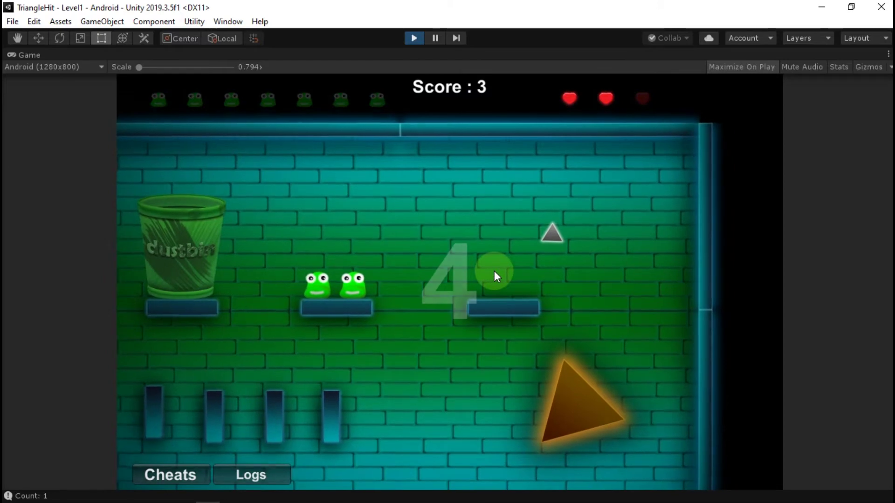
mouse_move(444, 259)
mouse_down()
mouse_move(410, 262)
mouse_move(445, 229)
mouse_move(400, 253)
mouse_move(373, 239)
mouse_move(471, 233)
mouse_move(398, 281)
mouse_move(360, 223)
mouse_move(408, 227)
mouse_move(375, 234)
mouse_move(390, 233)
mouse_move(382, 228)
mouse_move(408, 247)
mouse_move(411, 192)
mouse_move(480, 180)
mouse_up()
drag(447, 205, 437, 215)
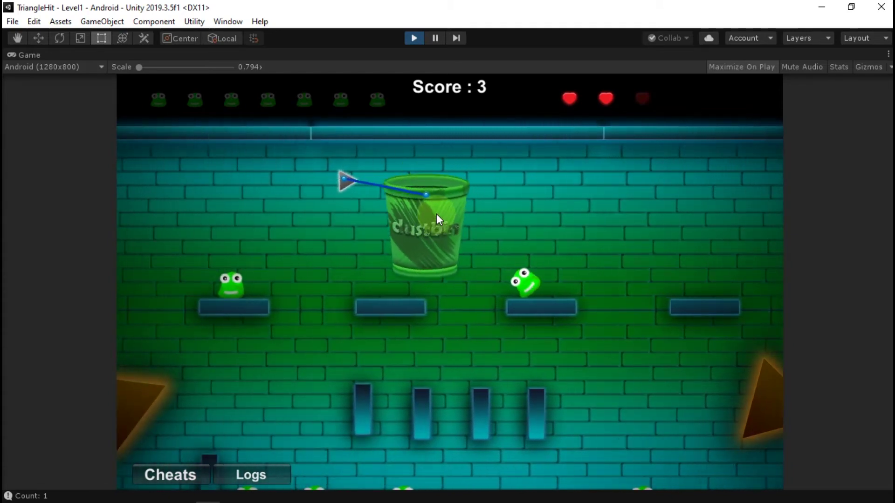
click(412, 236)
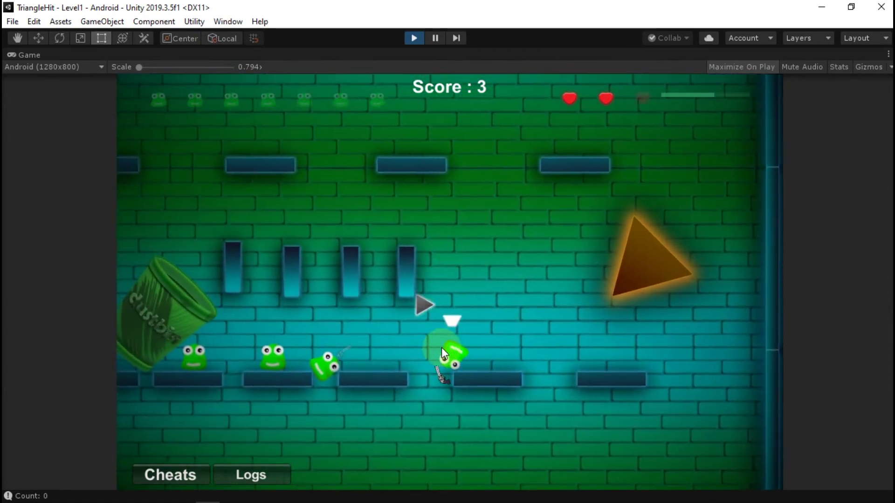
click(441, 348)
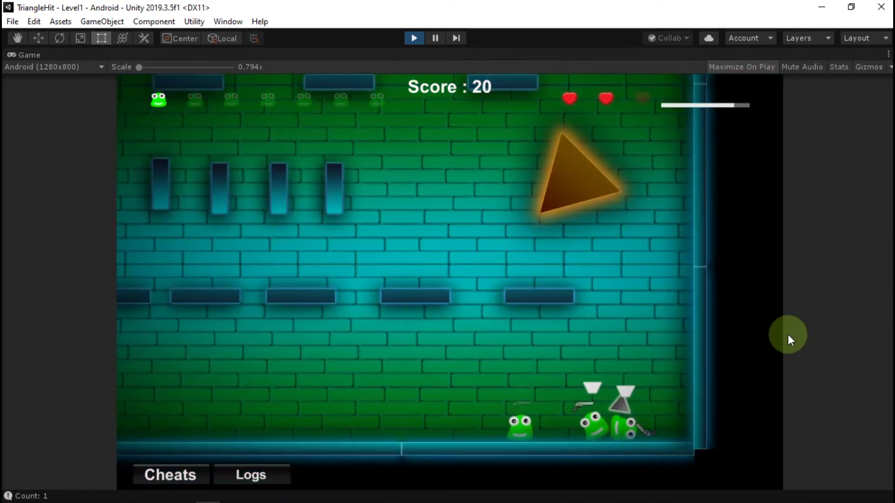
drag(560, 396, 511, 419)
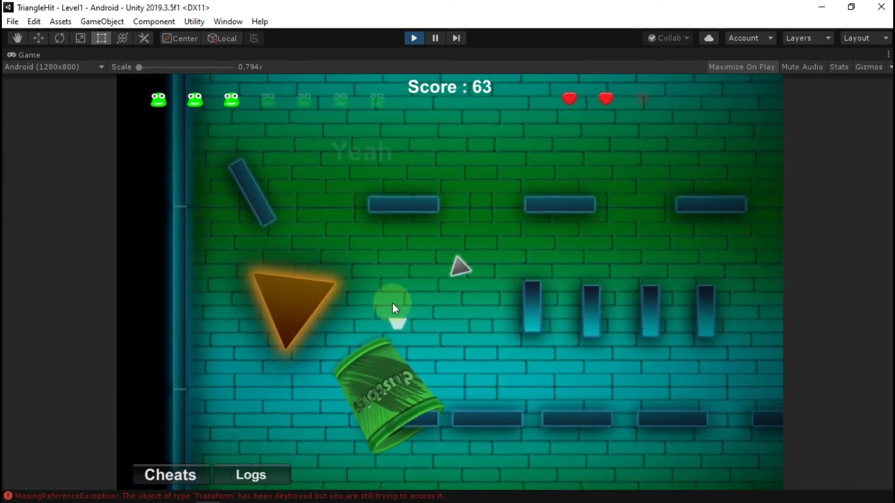
key(ctrl+p)
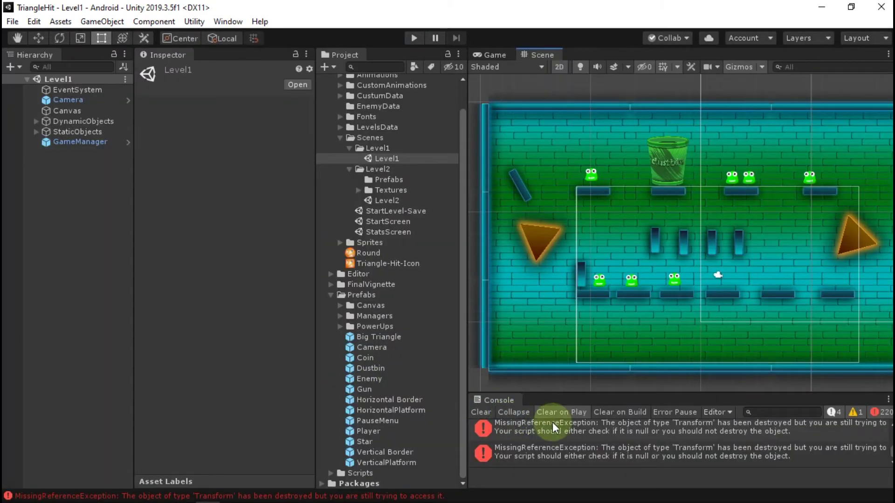
Review the MissingReferenceException errors in an enlarged Console, clear the log, and restore the Console's smaller height.
click(553, 424)
drag(623, 393, 606, 244)
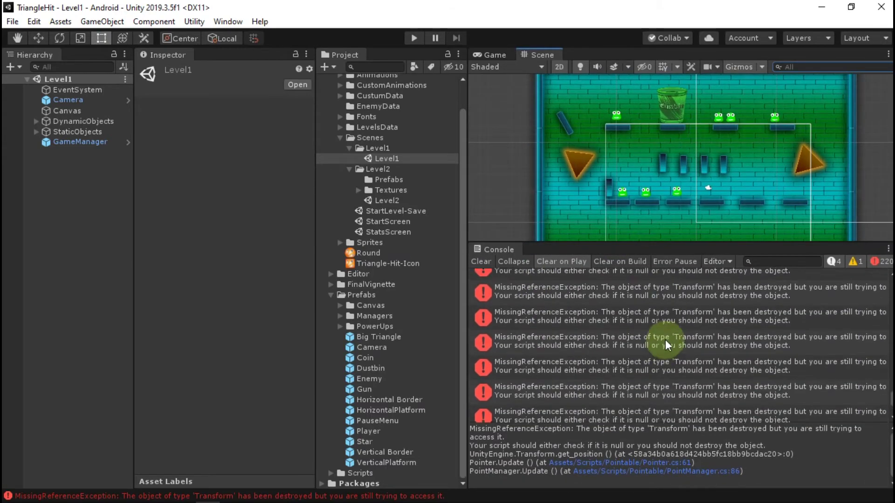
scroll(665, 341, up, 10)
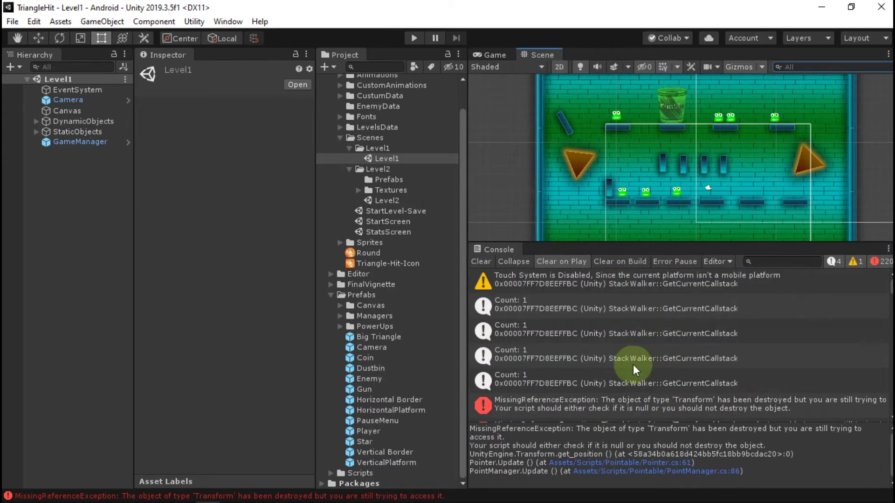
scroll(633, 366, down, 5)
click(481, 262)
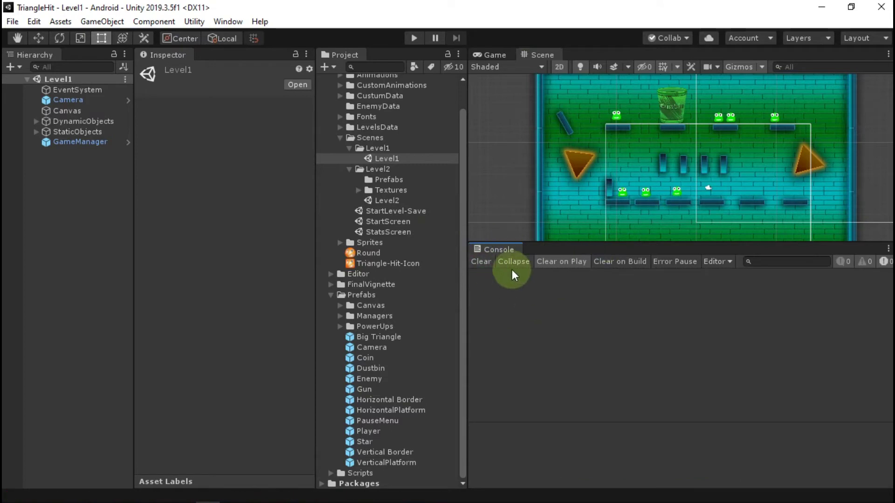
drag(548, 241, 523, 373)
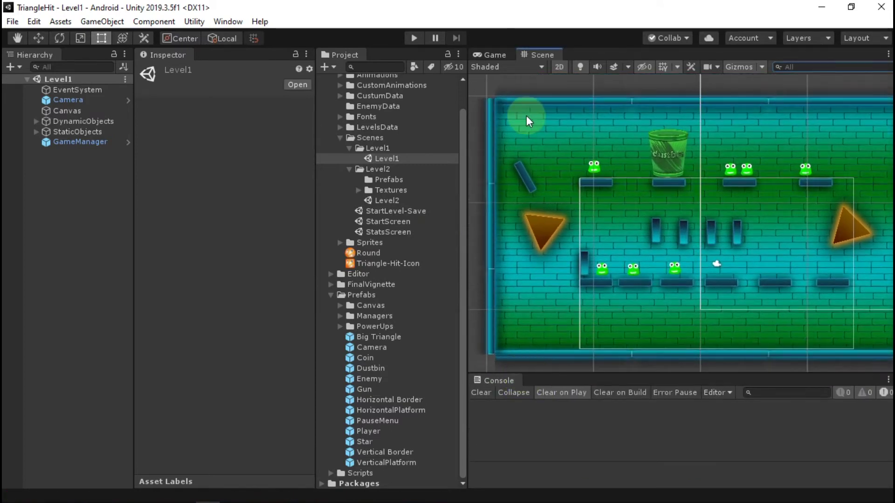
Open the Level2 scene and fit its layout in the Scene view.
click(384, 201)
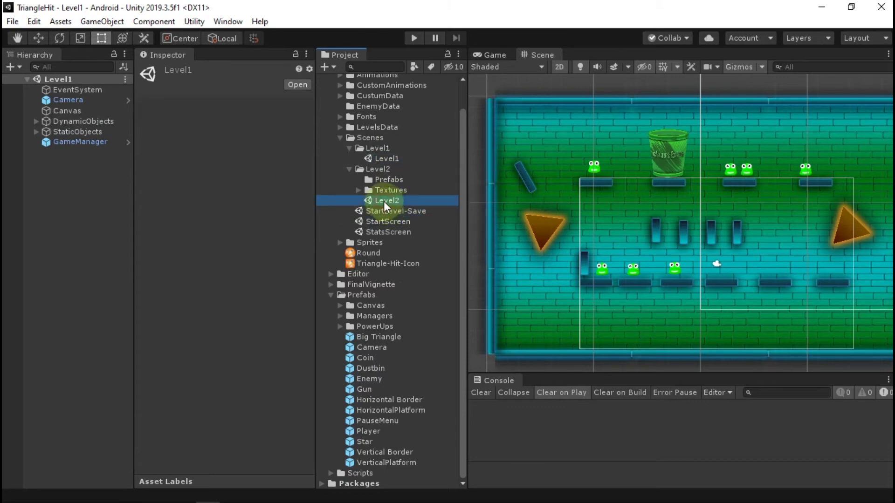
double_click(384, 201)
middle_drag(580, 153, 569, 89)
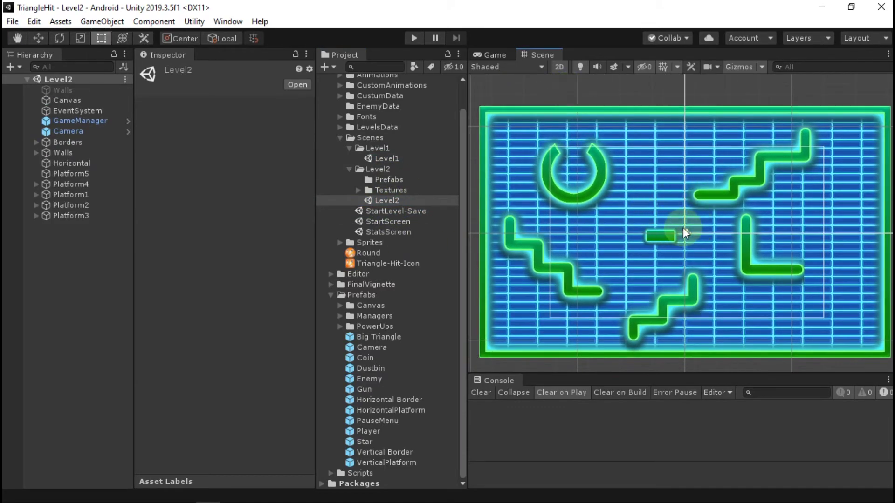
Collapse the Scenes folder in the project assets and browse the Prefabs folder to select the Enemy prefab.
double_click(373, 138)
click(374, 238)
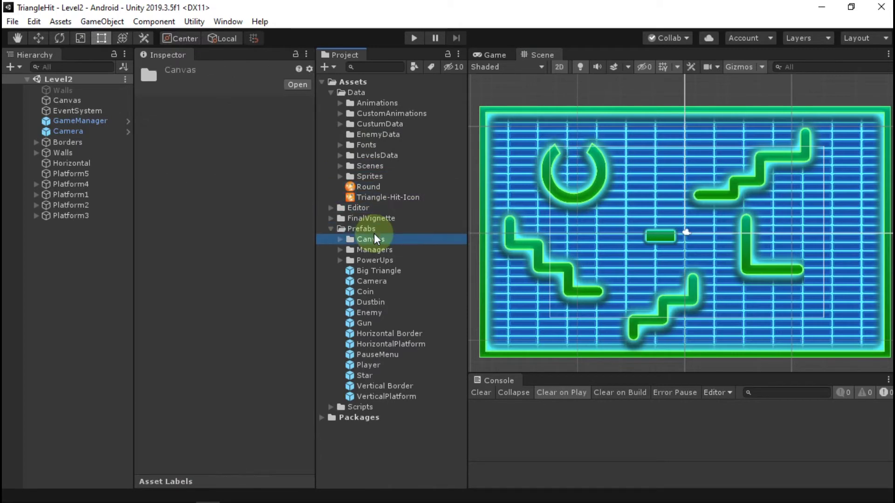
key(Down)
key(Down)
key(Up)
key(Down)
key(Down)
key(Down)
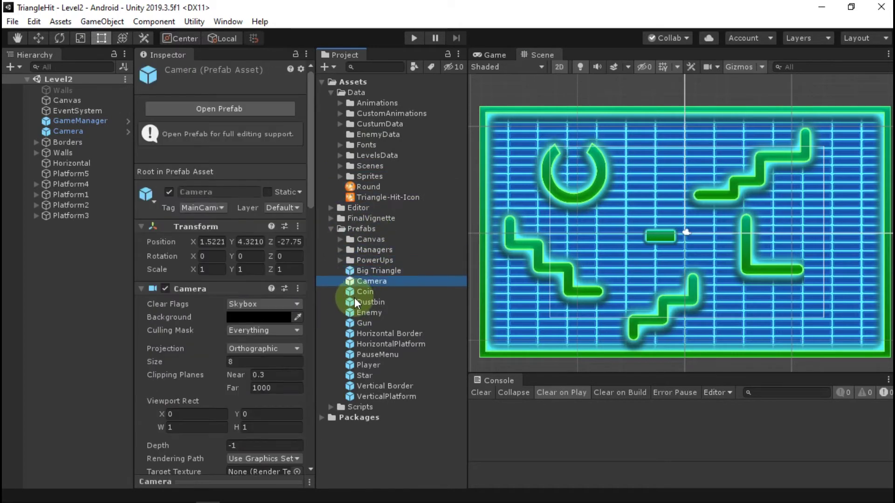
key(Down)
key(Down)
key(Down)
key(Down)
key(Down)
key(Up)
key(Up)
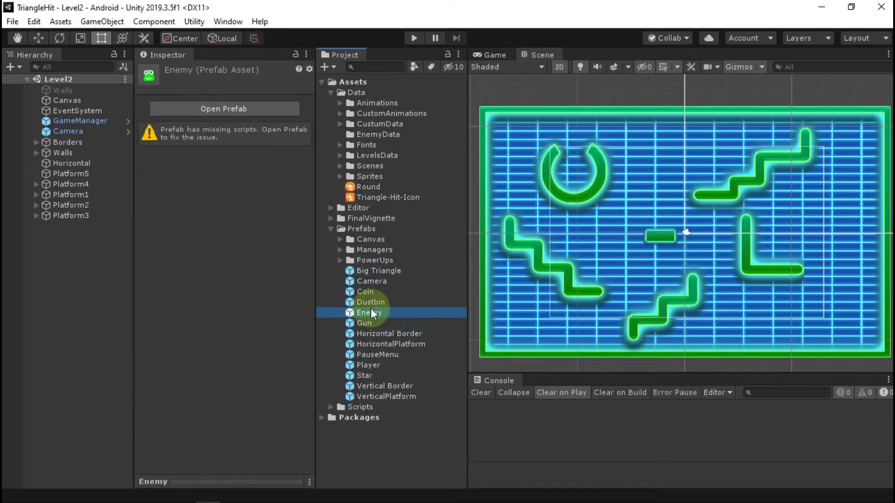
Open the Enemy prefab, remove its missing script component, return to the Level2 scene, and reselect the prefab asset.
click(228, 110)
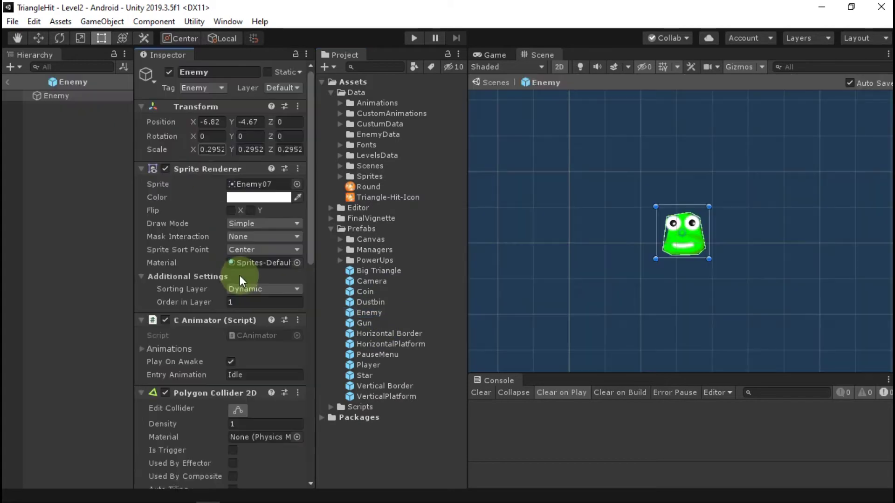
scroll(251, 328, down, 8)
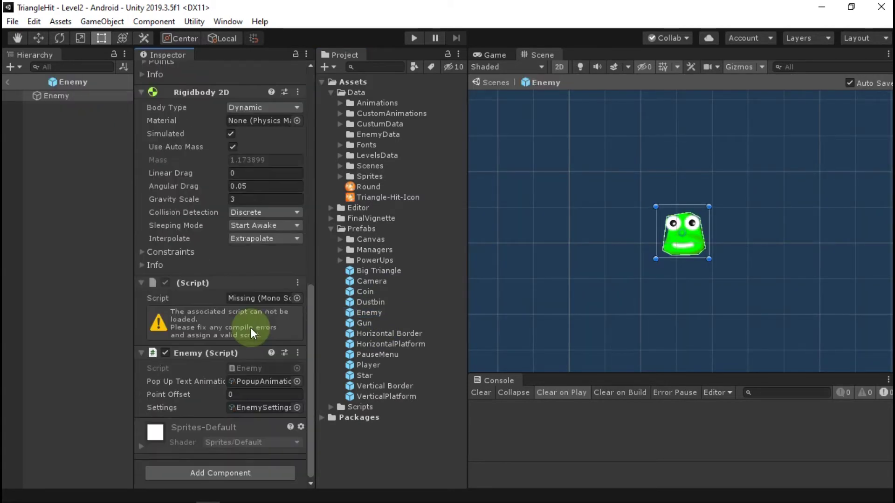
click(297, 283)
click(336, 347)
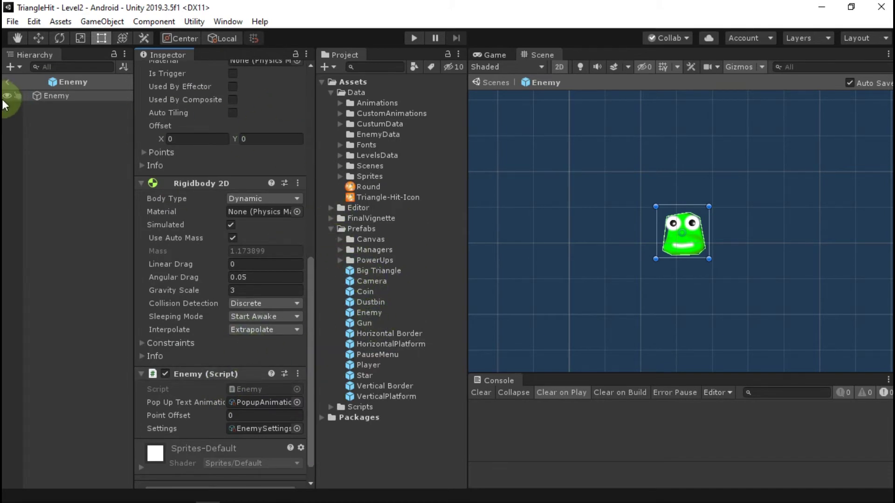
click(11, 84)
click(367, 303)
click(367, 311)
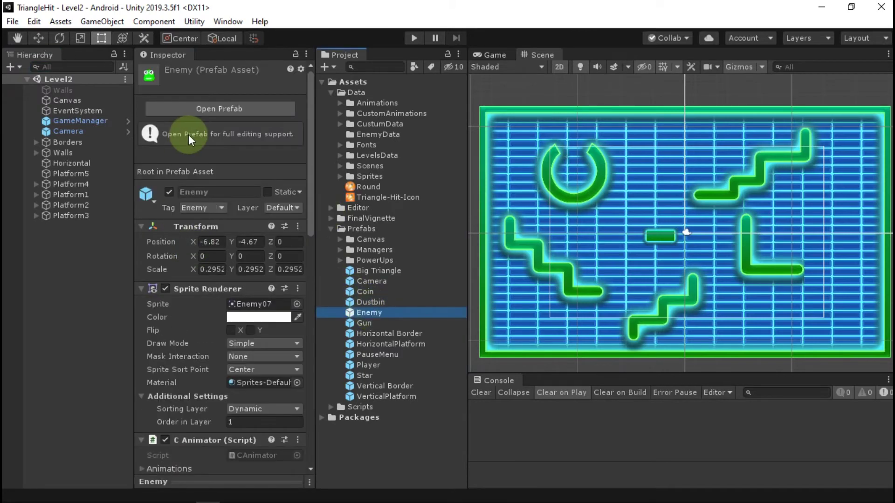
Switch to Visual Studio, search the solution for EnemyCore.cs, and open the script.
key(alt+Tab)
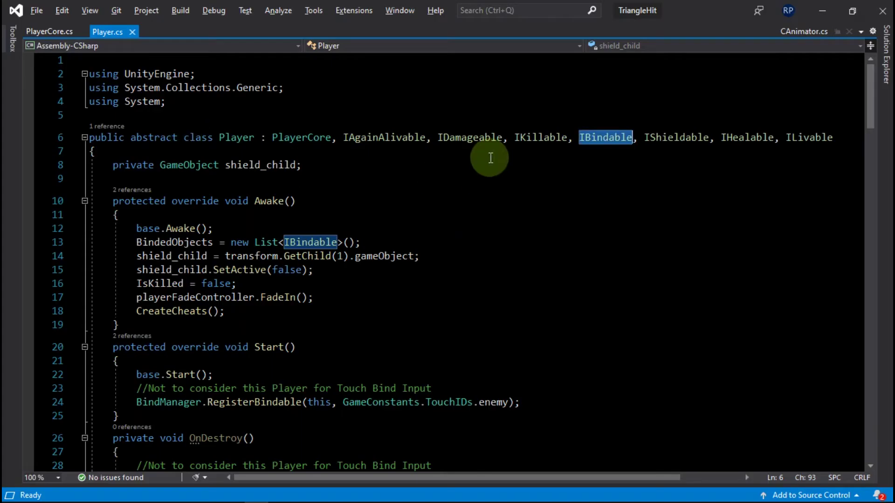
key(ctrl+semicolon)
text(ENem)
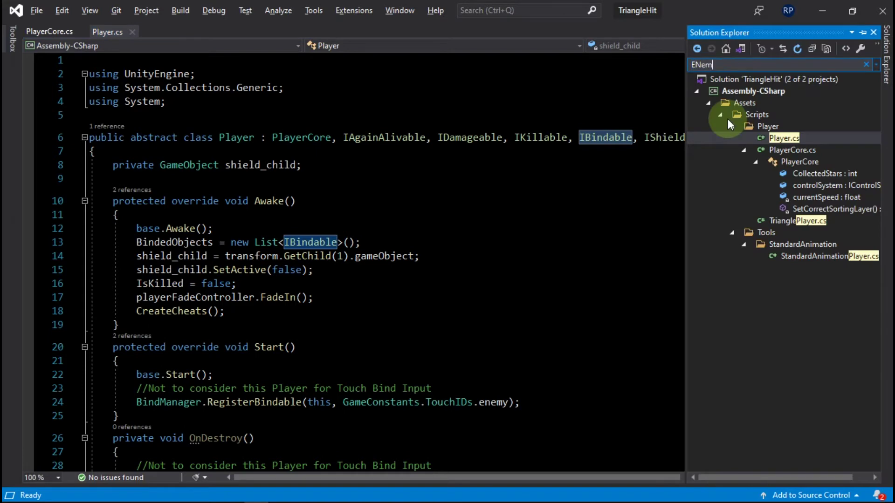
key(BackSpace)
text(Enemy)
key(BackSpace)
key(BackSpace)
key(BackSpace)
key(BackSpace)
text(nemyCore.cs)
double_click(799, 138)
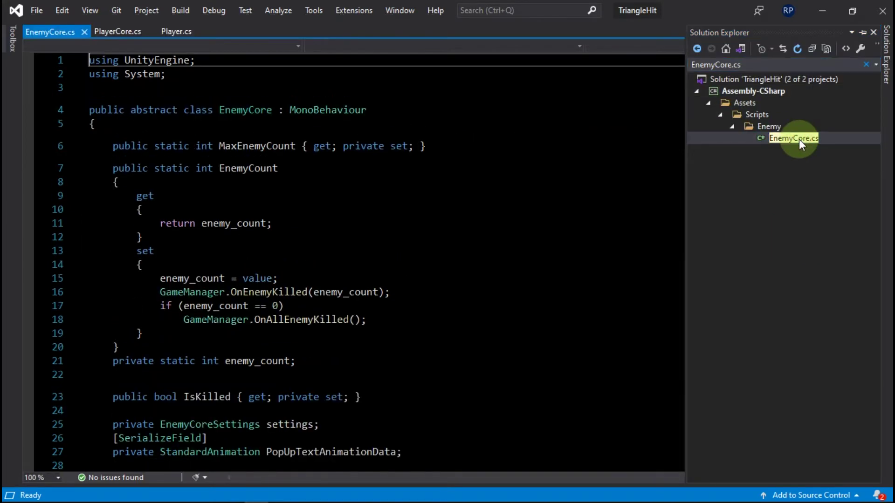
Examine the abstract EnemyCore class declaration, its EnemyCount property and the fields below it.
click(322, 174)
click(254, 115)
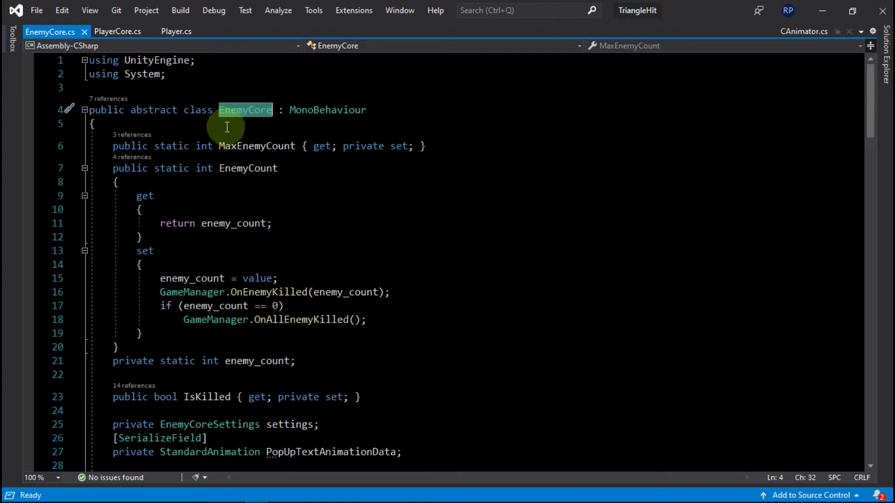
click(234, 347)
scroll(224, 343, down, 9)
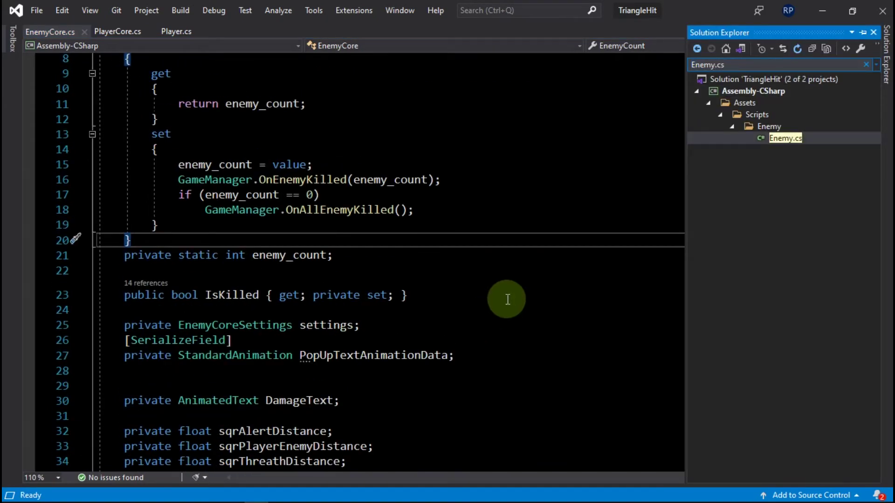
Open Enemy.cs from the solution search and set the code zoom to 100 %.
double_click(796, 140)
click(392, 155)
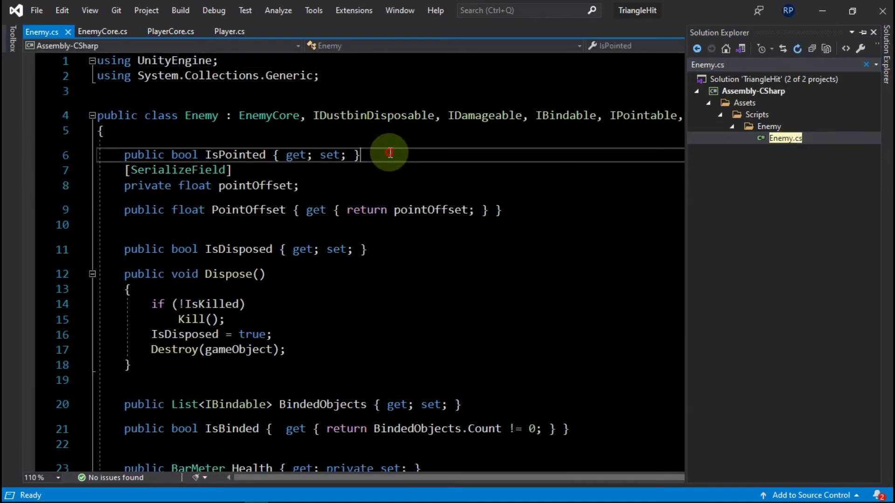
ctrl+scroll(341, 133, down, 2)
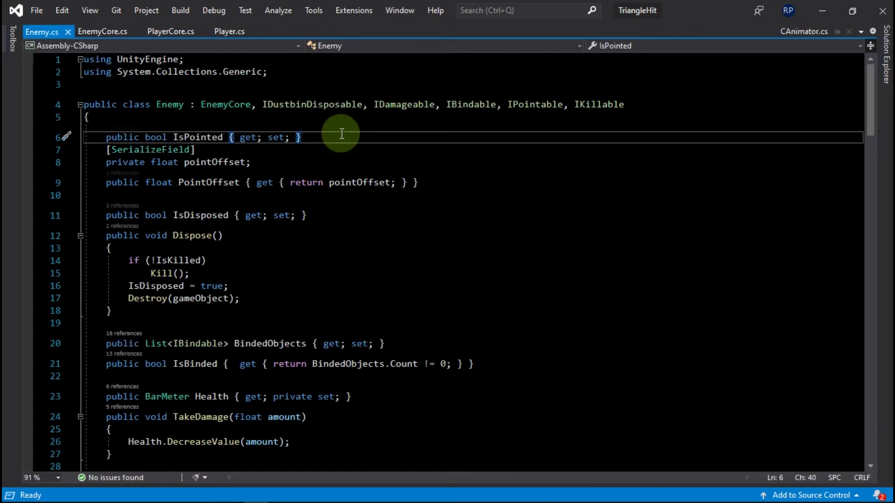
ctrl+scroll(342, 134, up, 1)
Examine the Enemy class declaration, covering its IDustbinDisposable, IDamageable, IBindable and IPointable interfaces.
click(206, 110)
double_click(350, 108)
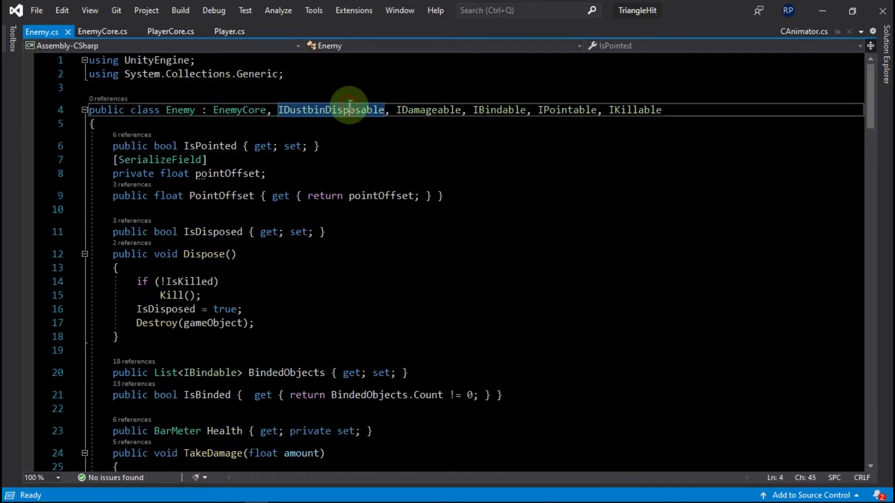
double_click(396, 109)
double_click(286, 109)
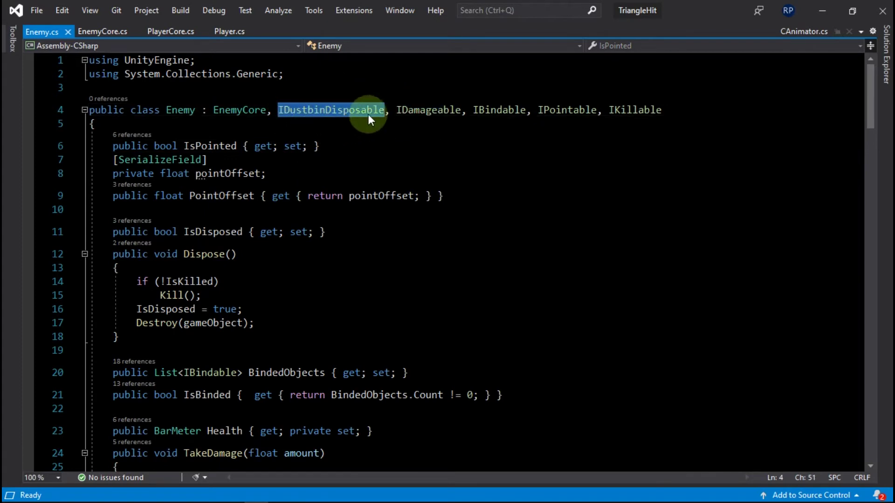
double_click(443, 109)
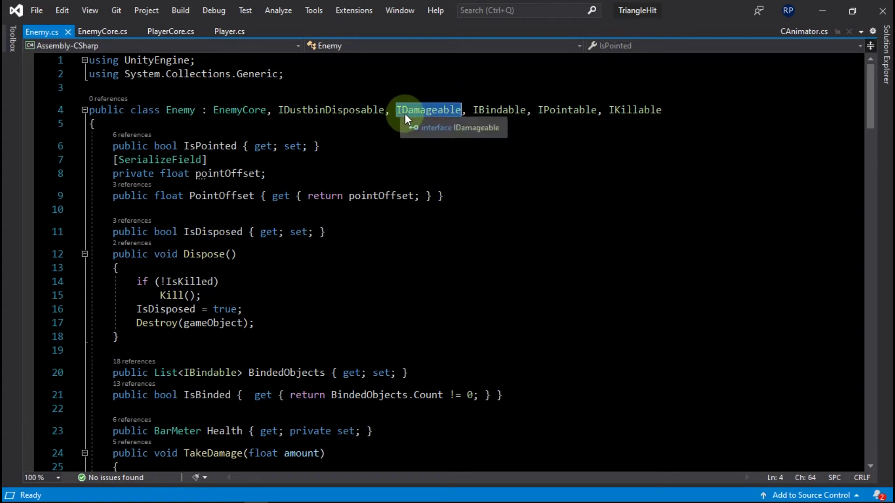
double_click(496, 109)
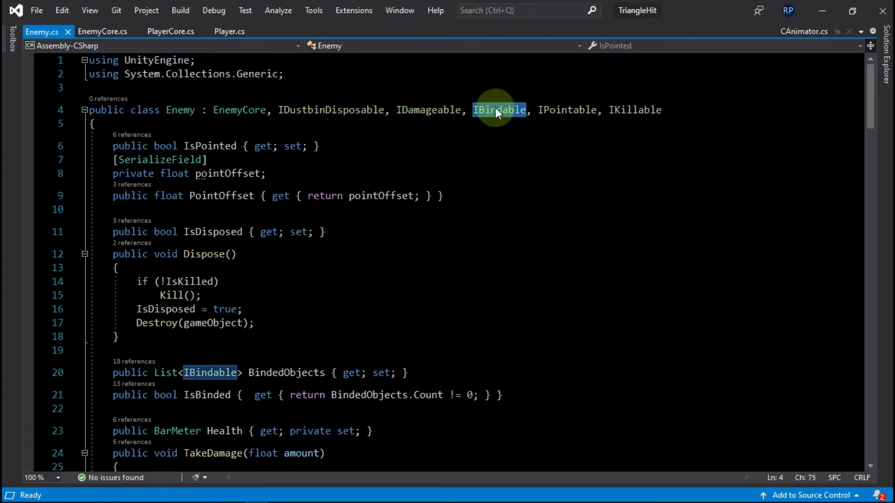
double_click(546, 110)
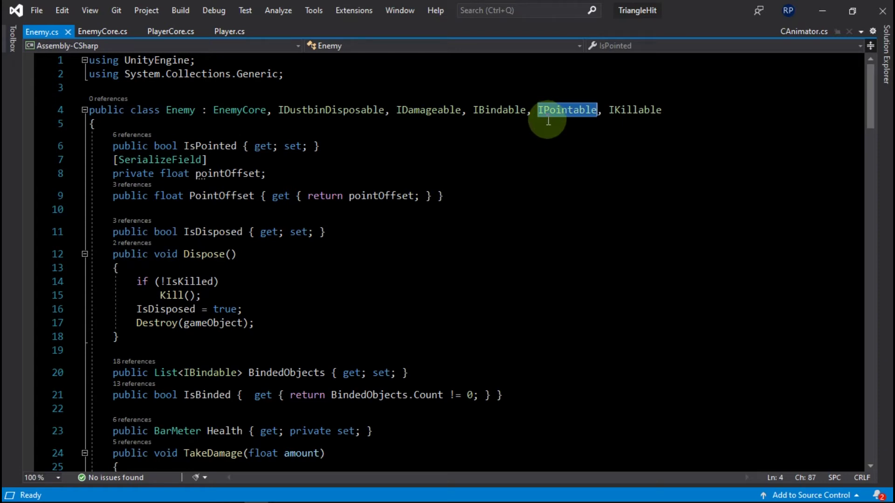
Examine the IKillable interface in the Enemy class declaration and read through the rest of Enemy.cs.
double_click(627, 111)
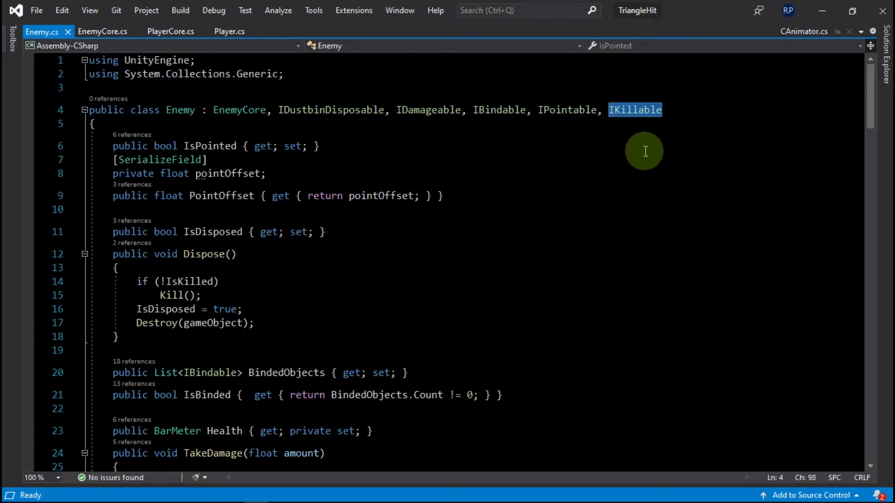
click(410, 252)
scroll(410, 246, down, 20)
scroll(411, 247, down, 13)
scroll(412, 247, up, 20)
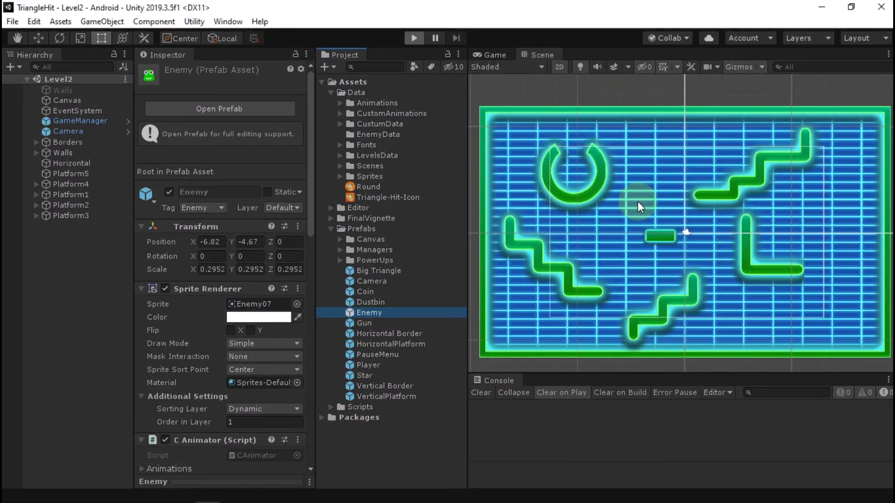
Switch to Unity, briefly test-run Level2, and place an Enemy prefab on the lowest step of the left staircase platform, about X -9.15, Y -4.12.
key(ctrl+p)
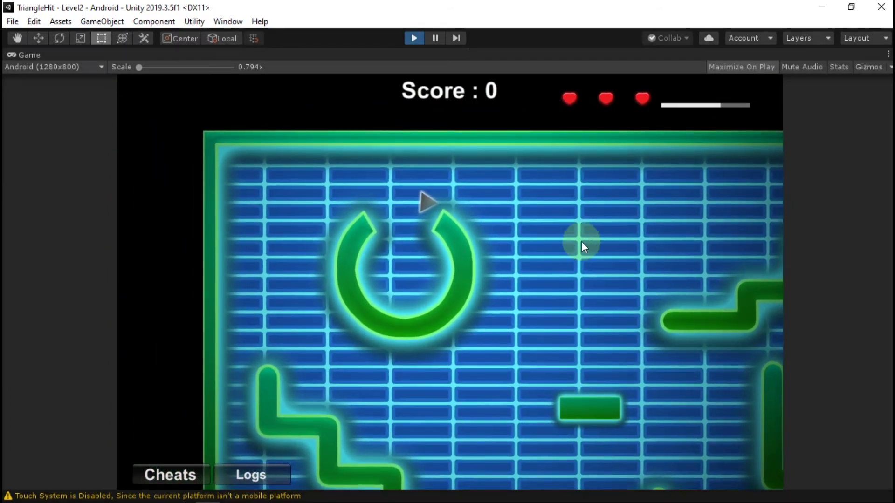
key(ctrl+p)
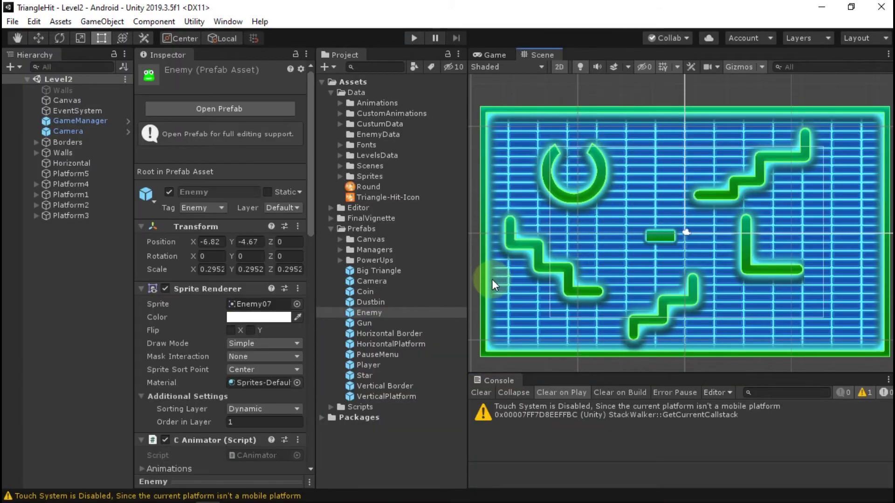
drag(359, 309, 579, 248)
drag(589, 277, 589, 278)
key(f)
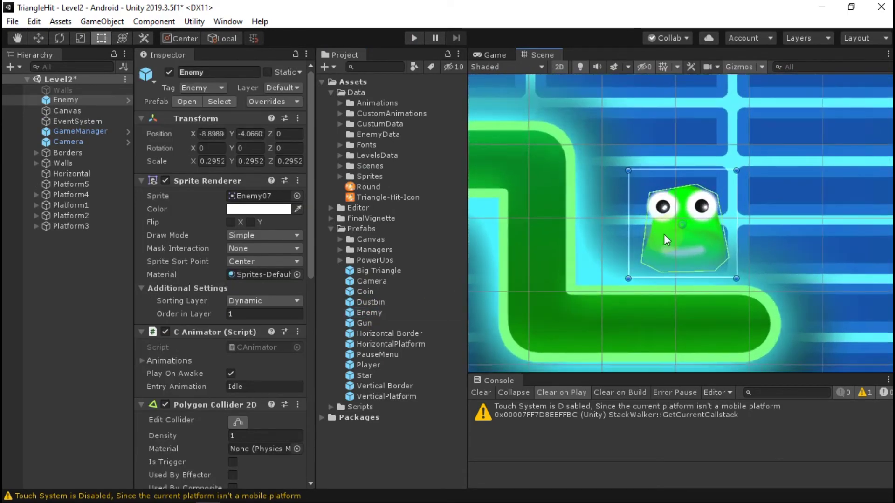
drag(664, 241, 639, 246)
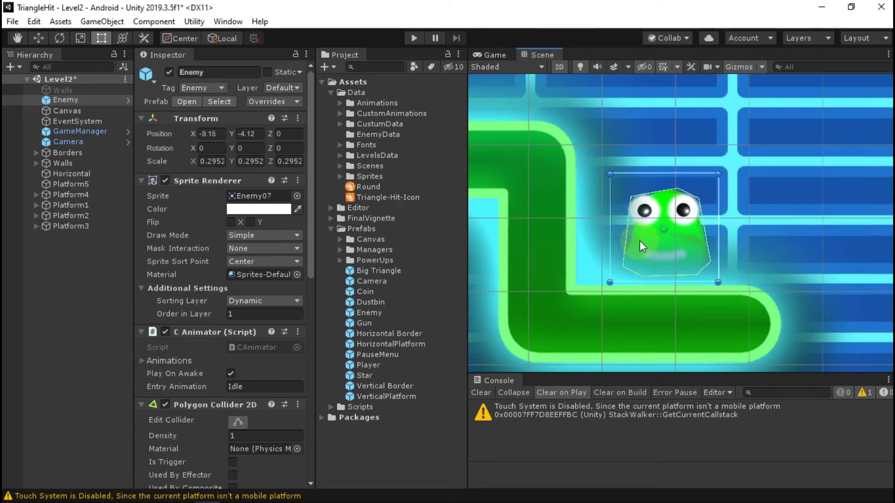
scroll(640, 240, down, 10)
middle_drag(662, 226, 662, 198)
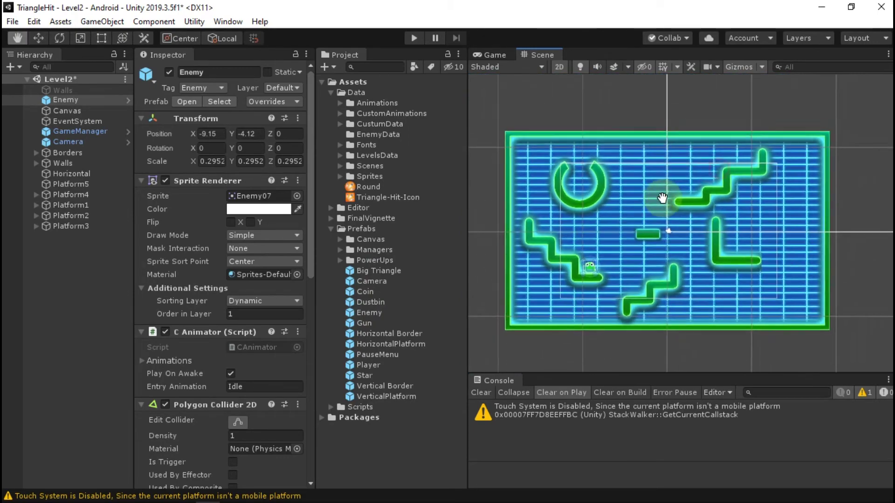
scroll(661, 197, up, 5)
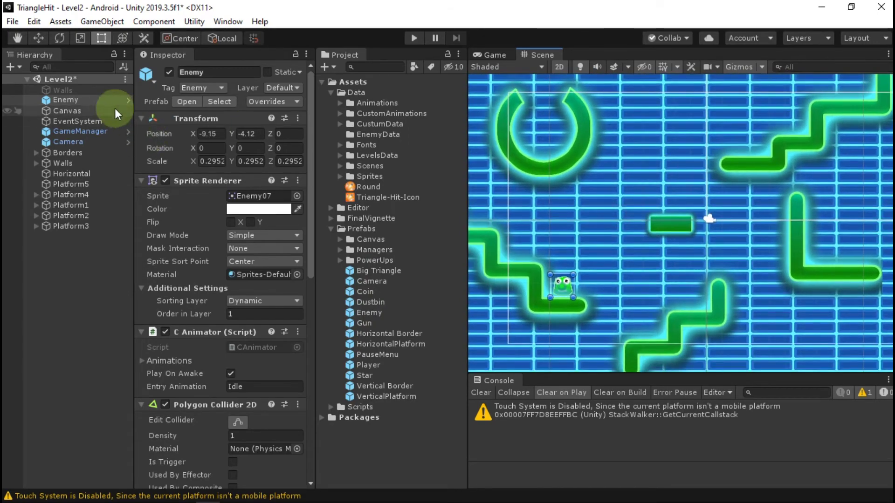
Duplicate the placed enemy and position copies on the middle and upper steps of the left staircase platform.
click(88, 99)
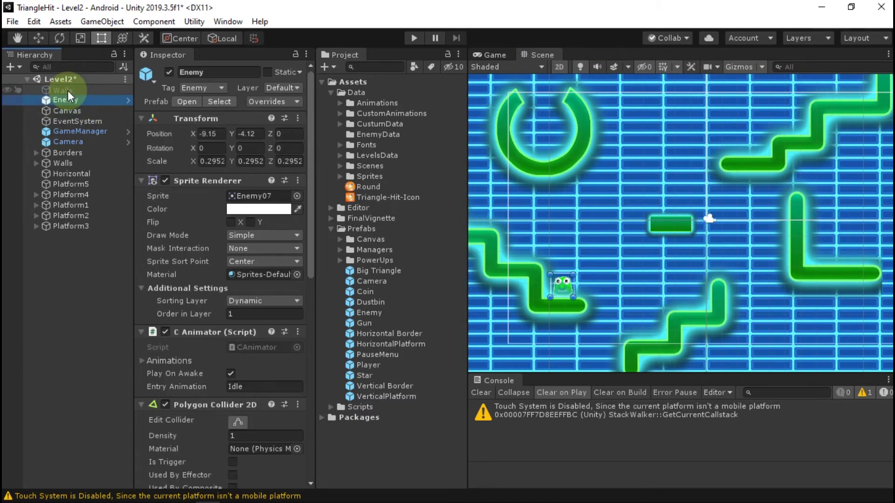
key(ctrl+d)
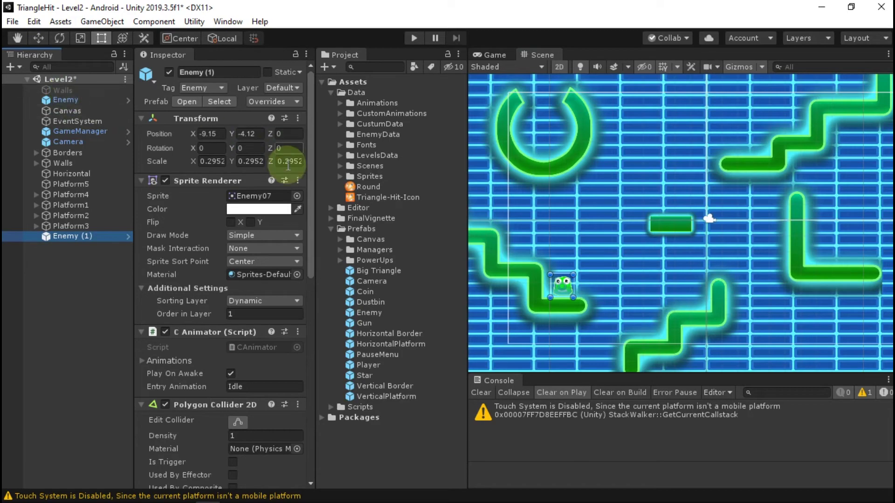
scroll(594, 203, up, 5)
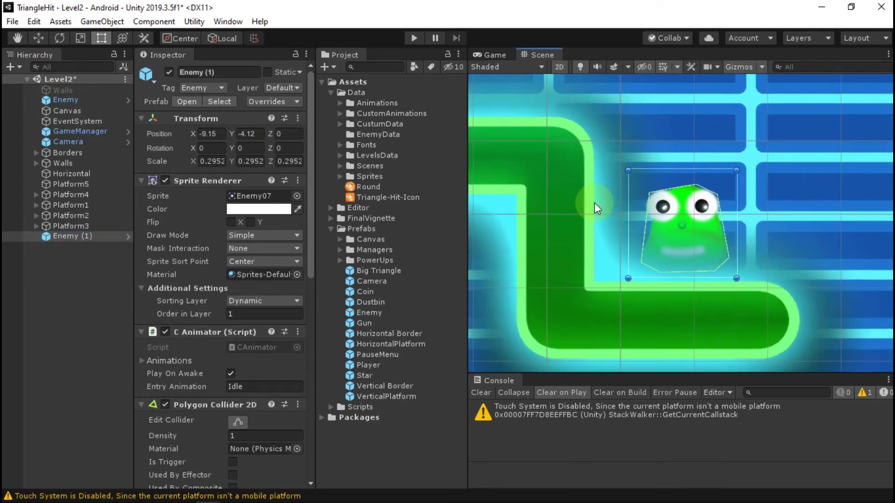
scroll(594, 202, down, 5)
key(w)
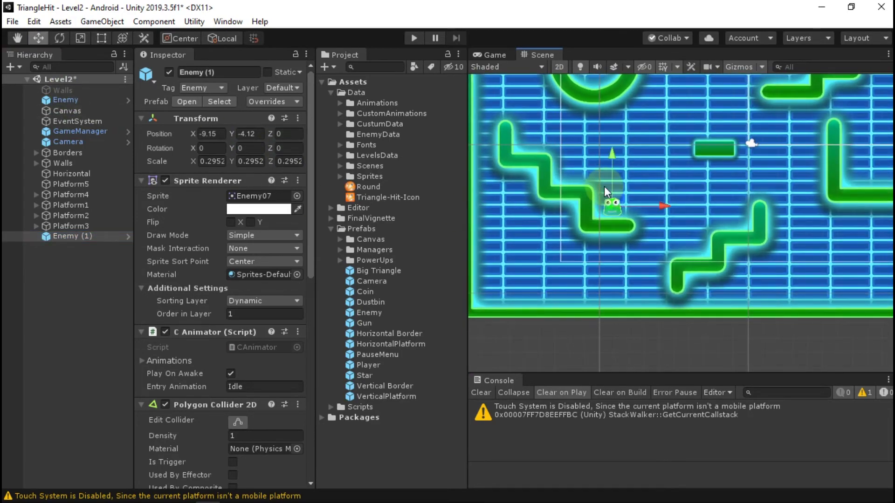
drag(613, 198, 531, 131)
middle_drag(641, 169, 608, 232)
key(ctrl+d)
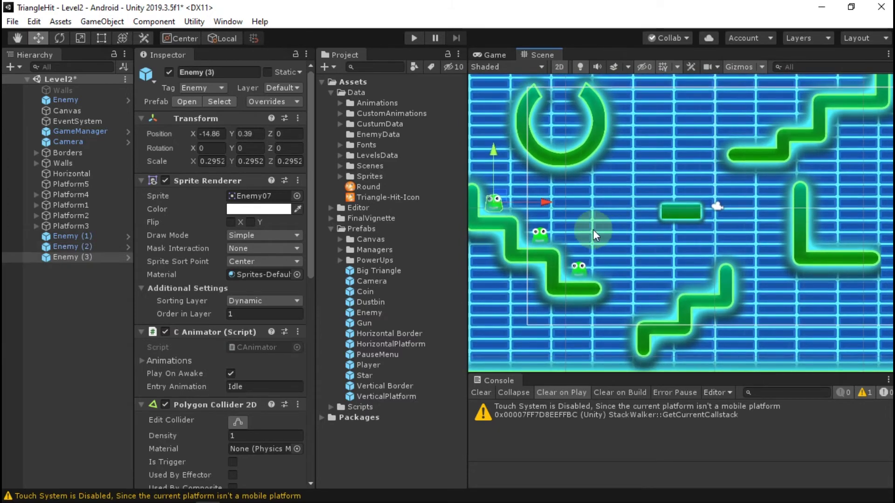
Position enemy copies inside the U-shaped platform, on the small central platform, and on the lowest step of the upper-right staircase.
drag(494, 193, 754, 123)
key(ctrl+d)
key(ctrl+d)
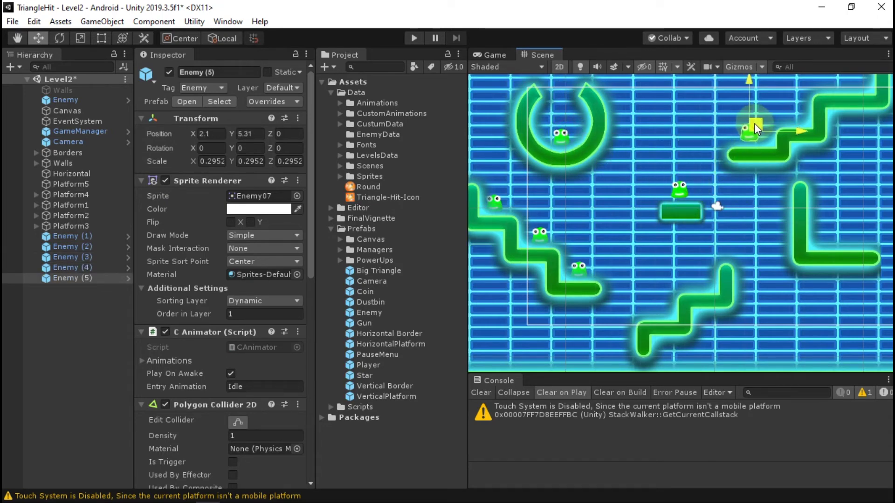
Add two more enemy copies on the middle and upper steps of the upper-right staircase, the upper one at about X 8.97, Y 8.54.
key(q)
drag(721, 160, 637, 232)
key(w)
key(ctrl+d)
drag(673, 191, 768, 140)
key(ctrl+d)
key(q)
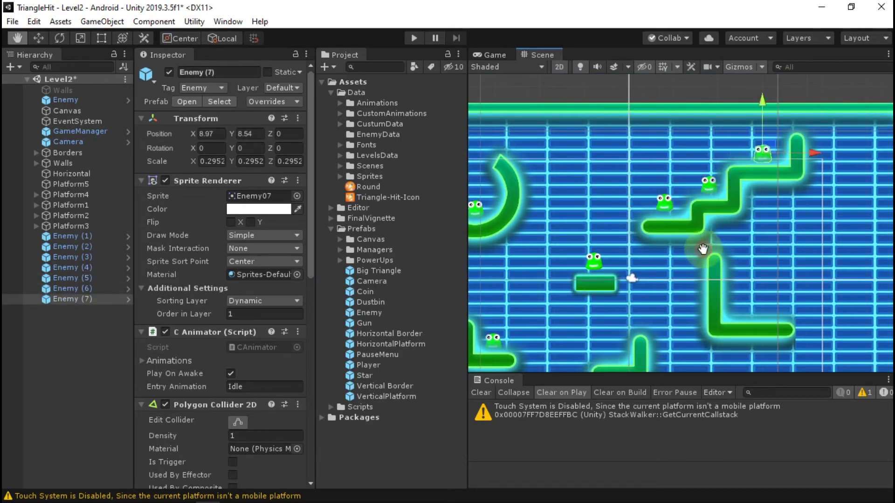
drag(589, 296, 691, 238)
key(w)
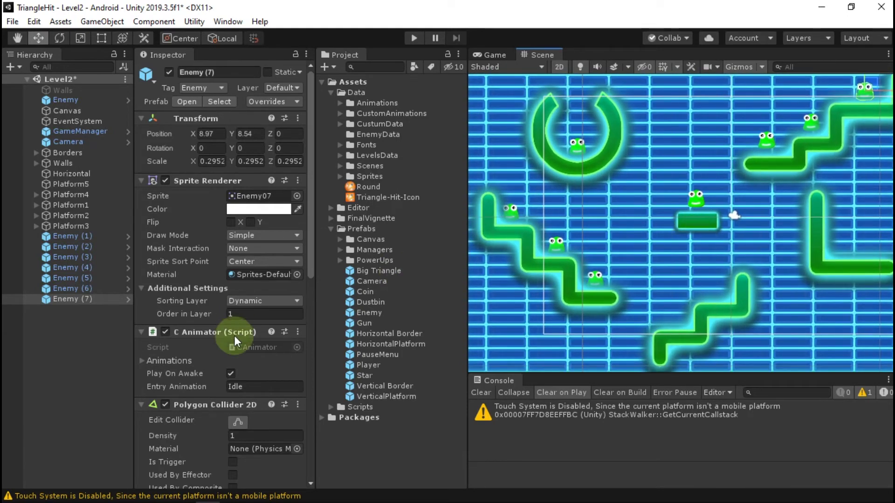
Browse the assets in the Prefabs folder to find the Dustbin prefab.
key(Down)
key(Down)
key(Down)
key(Down)
key(Down)
key(Down)
key(Down)
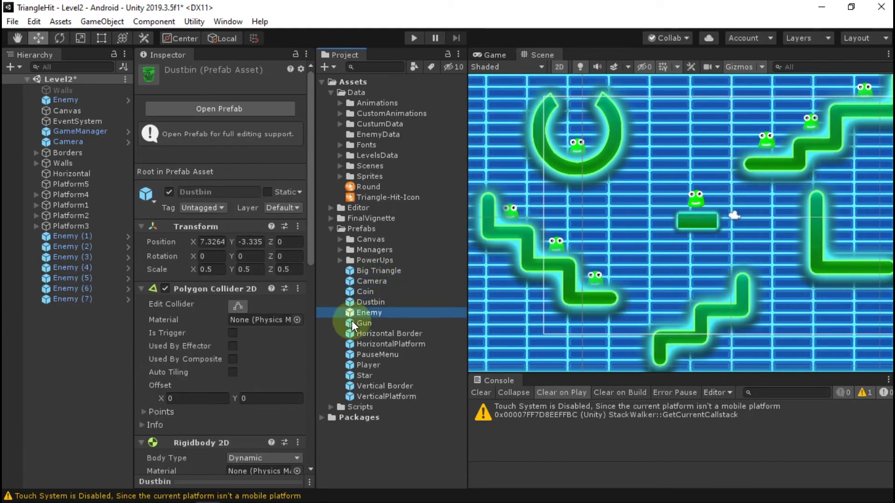
key(Down)
key(Up)
key(Up)
key(Up)
key(Up)
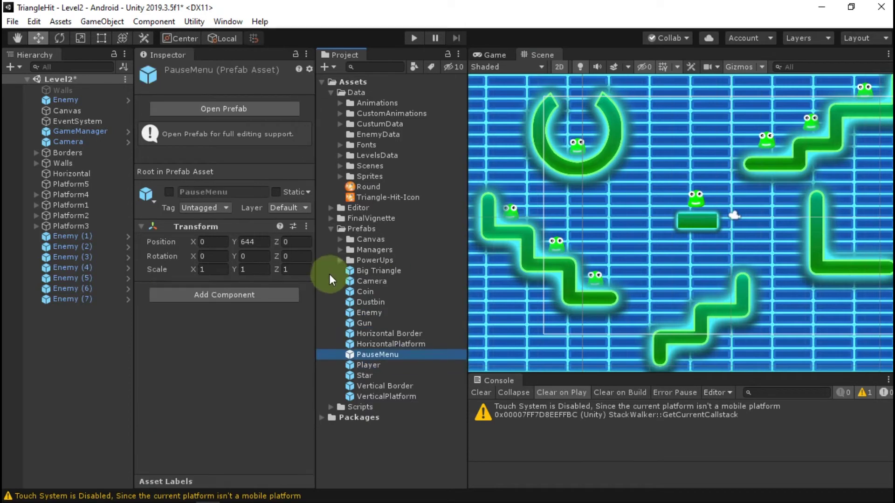
key(Down)
key(Down)
key(Down)
key(Up)
key(Up)
key(Up)
key(Up)
key(Up)
key(Up)
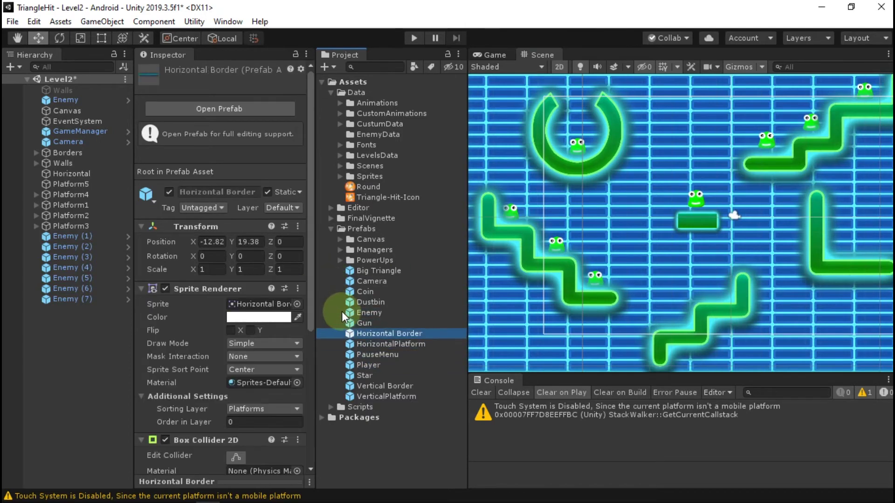
key(Down)
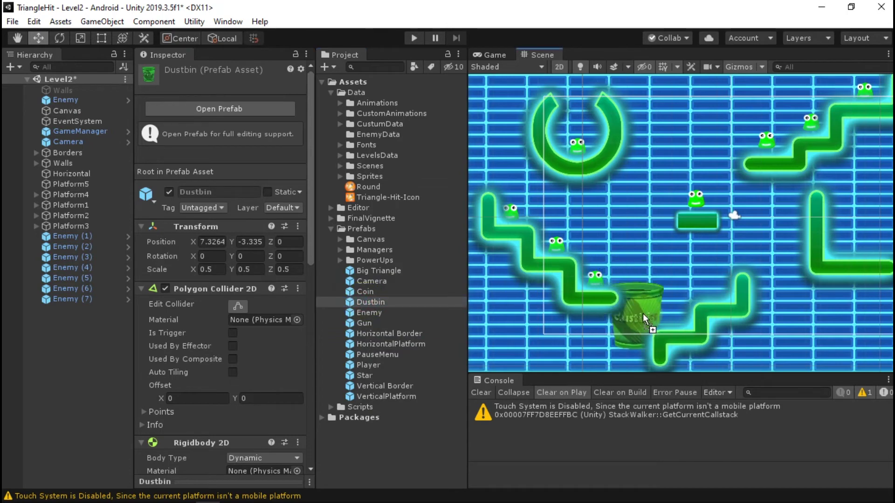
Place the Dustbin prefab on the floor beside the lower staircase platform, at about X 4.17, Y -8.61.
drag(781, 327, 787, 346)
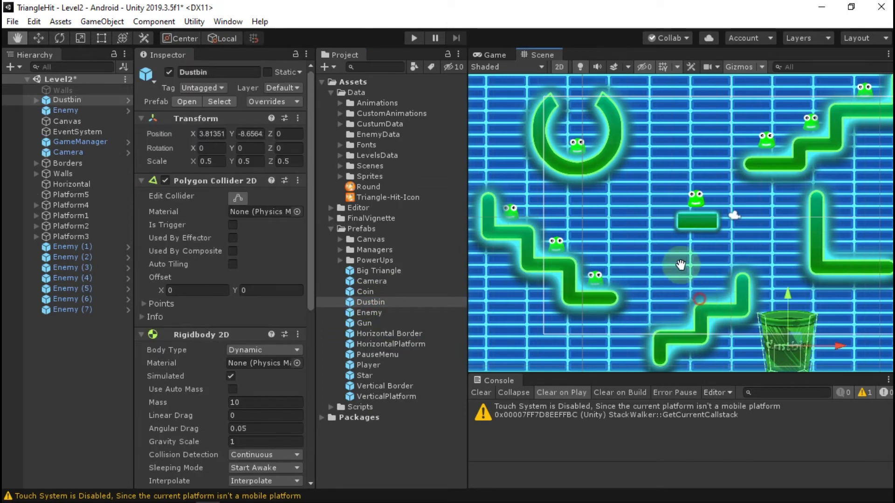
middle_drag(699, 299, 672, 244)
drag(761, 288, 773, 288)
middle_drag(717, 295, 624, 302)
Duplicate the dustbin twice along the floor, placing the copies at about X 9.75 and X 15.33, and clear the selection.
key(ctrl+d)
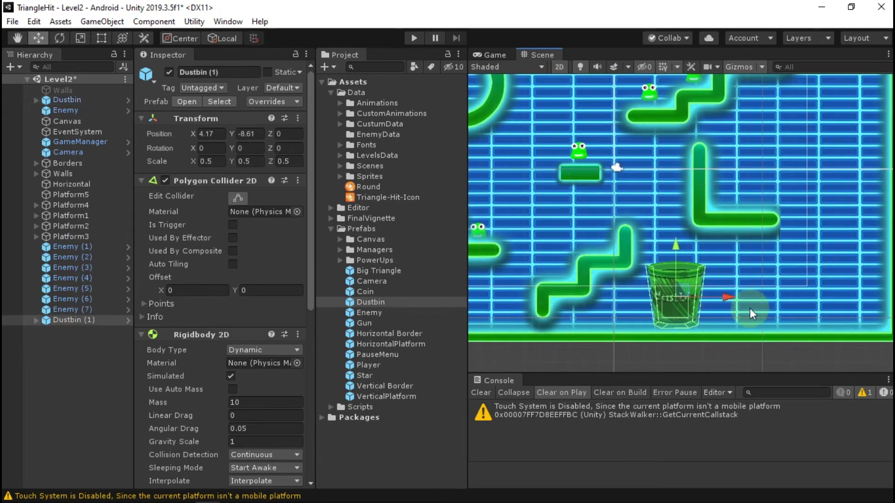
drag(726, 296, 811, 299)
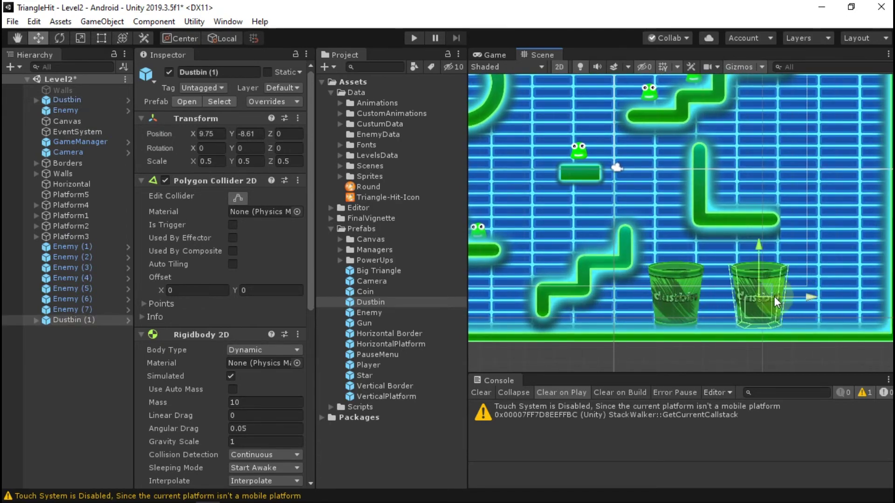
middle_drag(774, 296, 706, 302)
key(ctrl+d)
drag(745, 304, 843, 293)
middle_drag(572, 229, 632, 236)
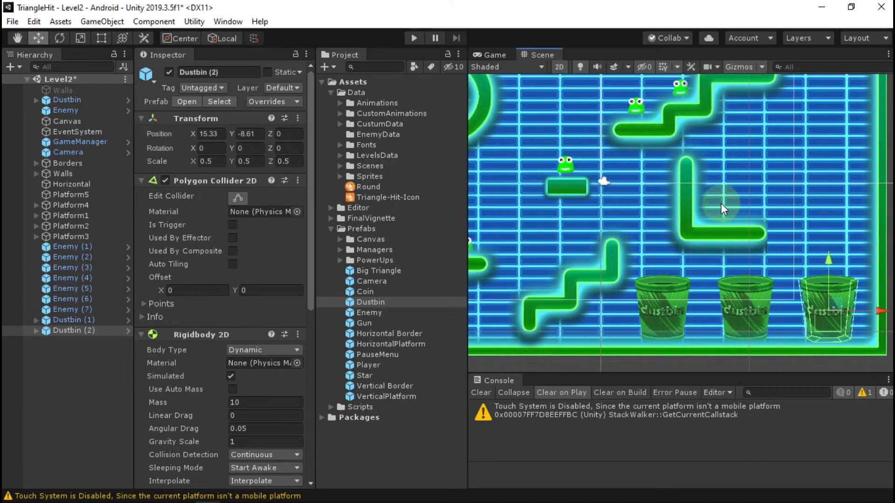
click(45, 384)
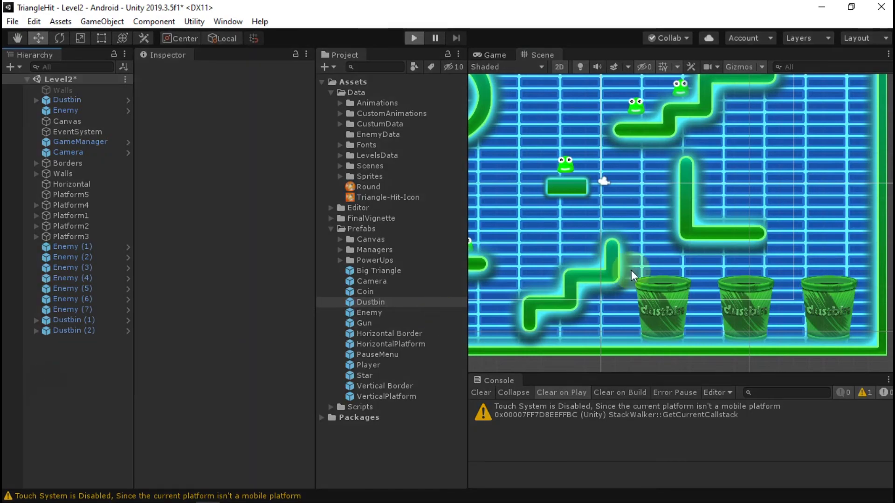
Run Level2, play against the placed enemies, and kill them all with the KillAllEnemies cheat.
key(ctrl+p)
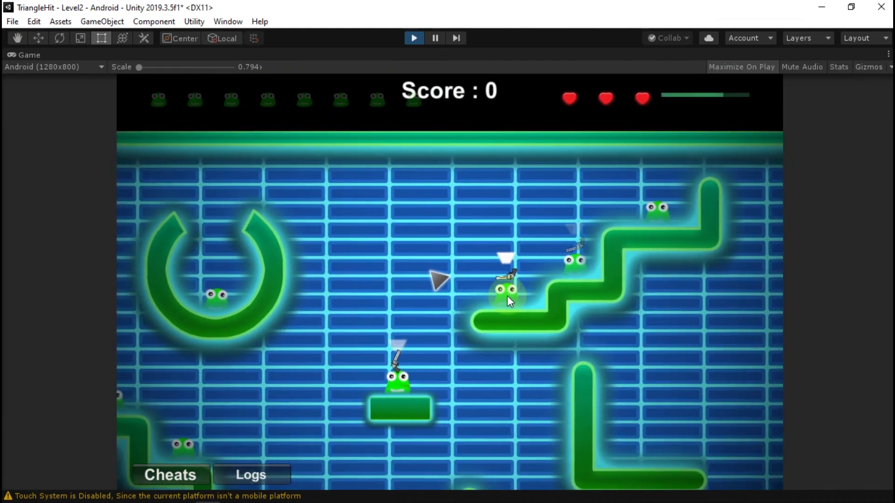
click(507, 296)
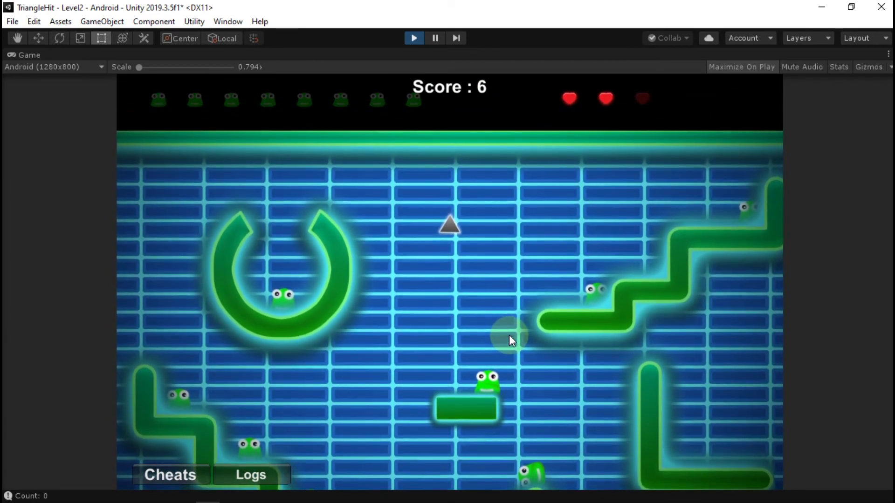
click(159, 476)
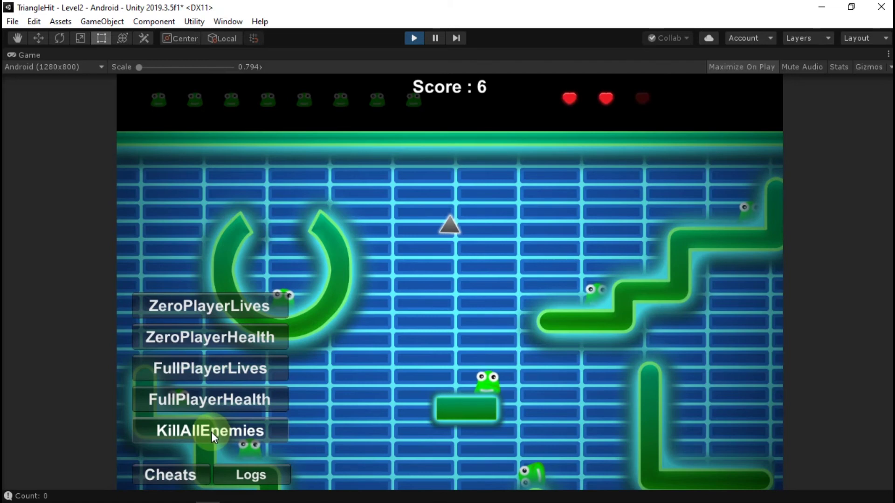
click(200, 427)
click(183, 477)
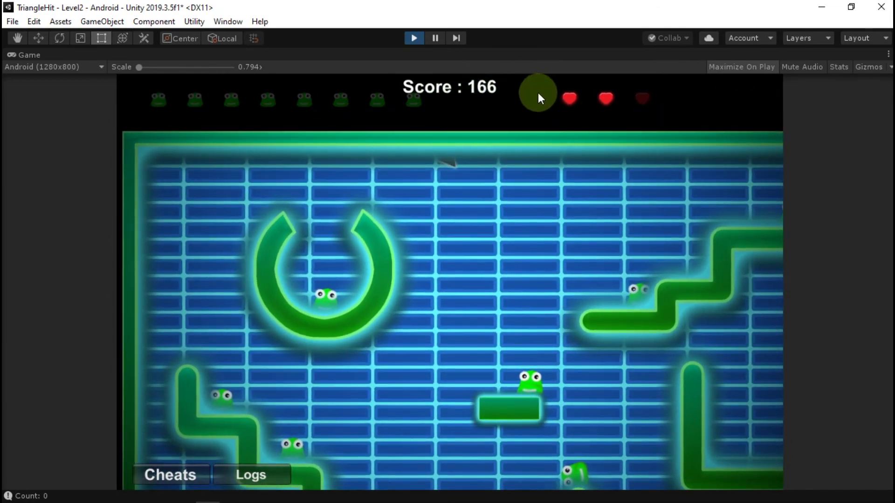
Steer the triangle to the killed enemies and carry each one into the dustbins to win the level.
click(411, 281)
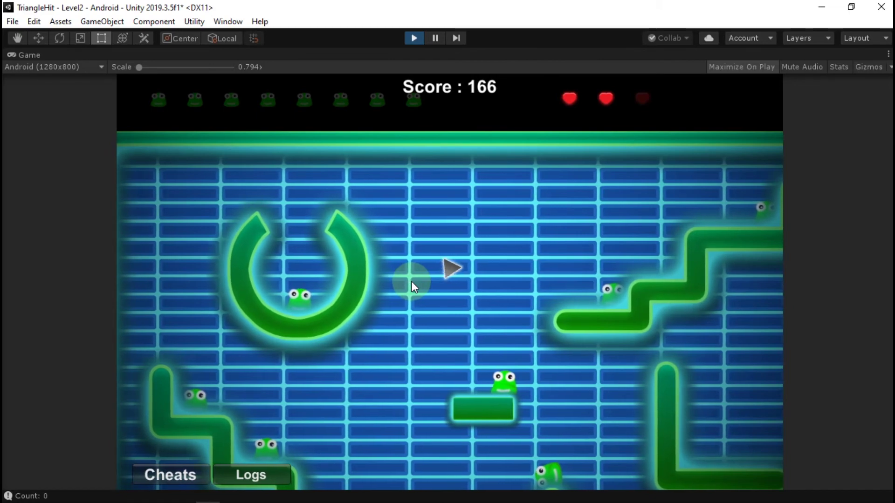
click(398, 299)
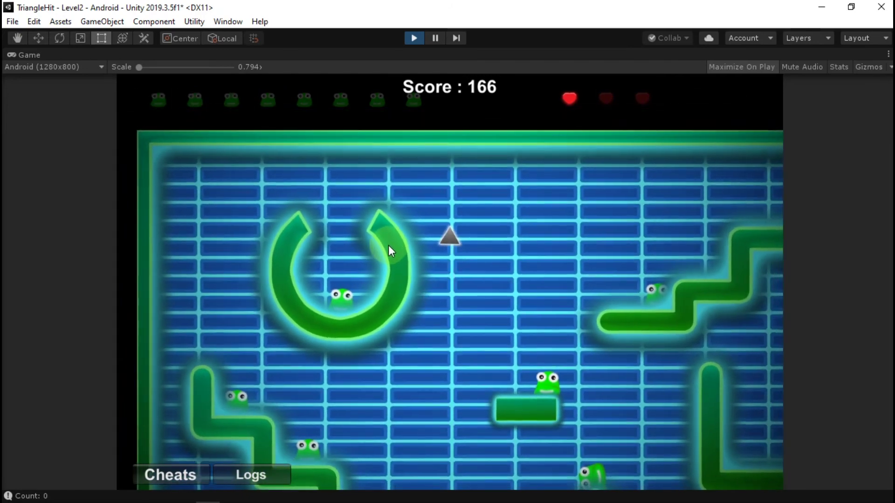
click(441, 309)
mouse_move(440, 306)
mouse_down()
mouse_move(534, 352)
mouse_move(507, 358)
mouse_move(471, 345)
mouse_move(457, 354)
mouse_move(453, 334)
mouse_up()
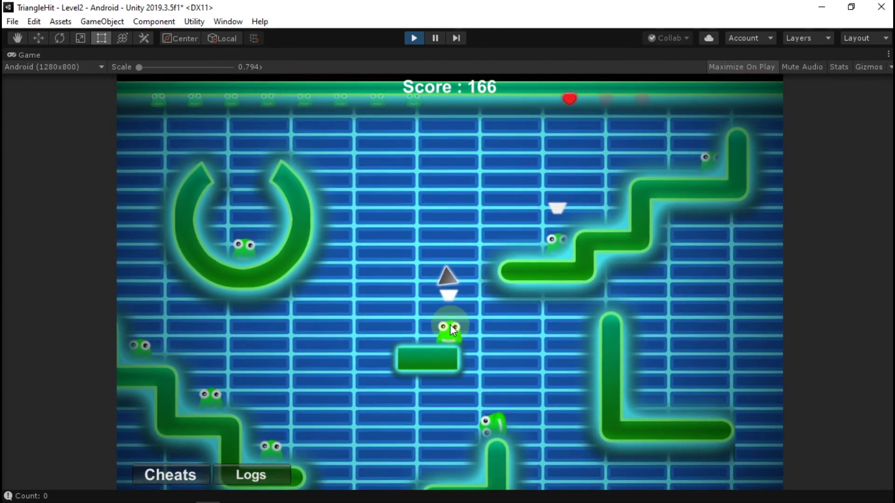
click(450, 325)
mouse_move(449, 324)
mouse_down()
mouse_move(520, 255)
mouse_move(544, 259)
mouse_move(516, 298)
mouse_move(539, 250)
mouse_move(620, 205)
mouse_move(555, 222)
mouse_move(510, 214)
mouse_move(395, 227)
mouse_move(338, 253)
mouse_up()
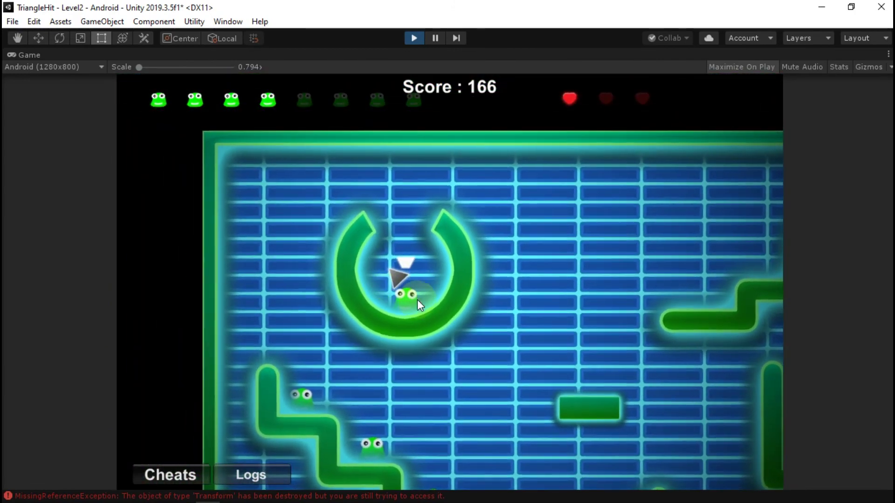
mouse_move(420, 300)
mouse_down()
mouse_move(361, 223)
mouse_move(320, 306)
mouse_up()
drag(322, 392, 449, 348)
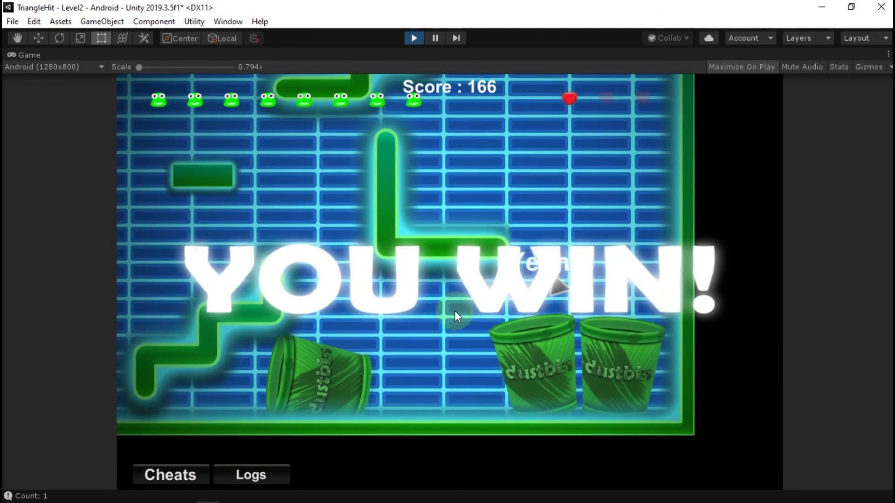